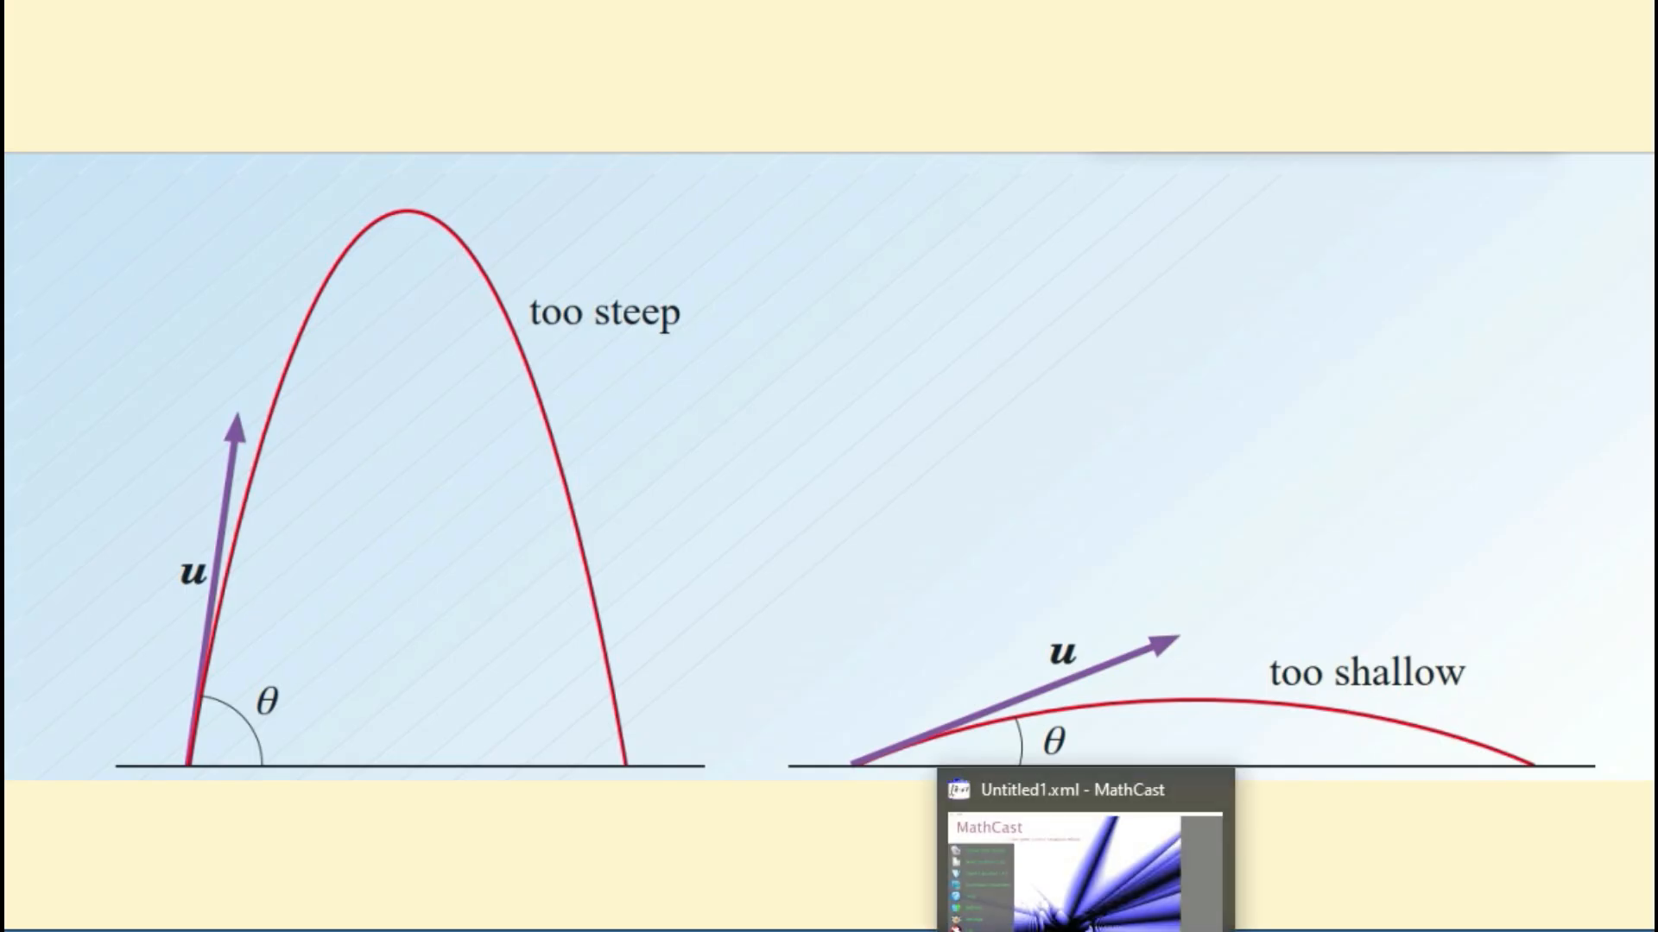
- Switch to MathCast, go to the edit screen and add a new equation reading ux=ucosθ
left_click(1086, 931)
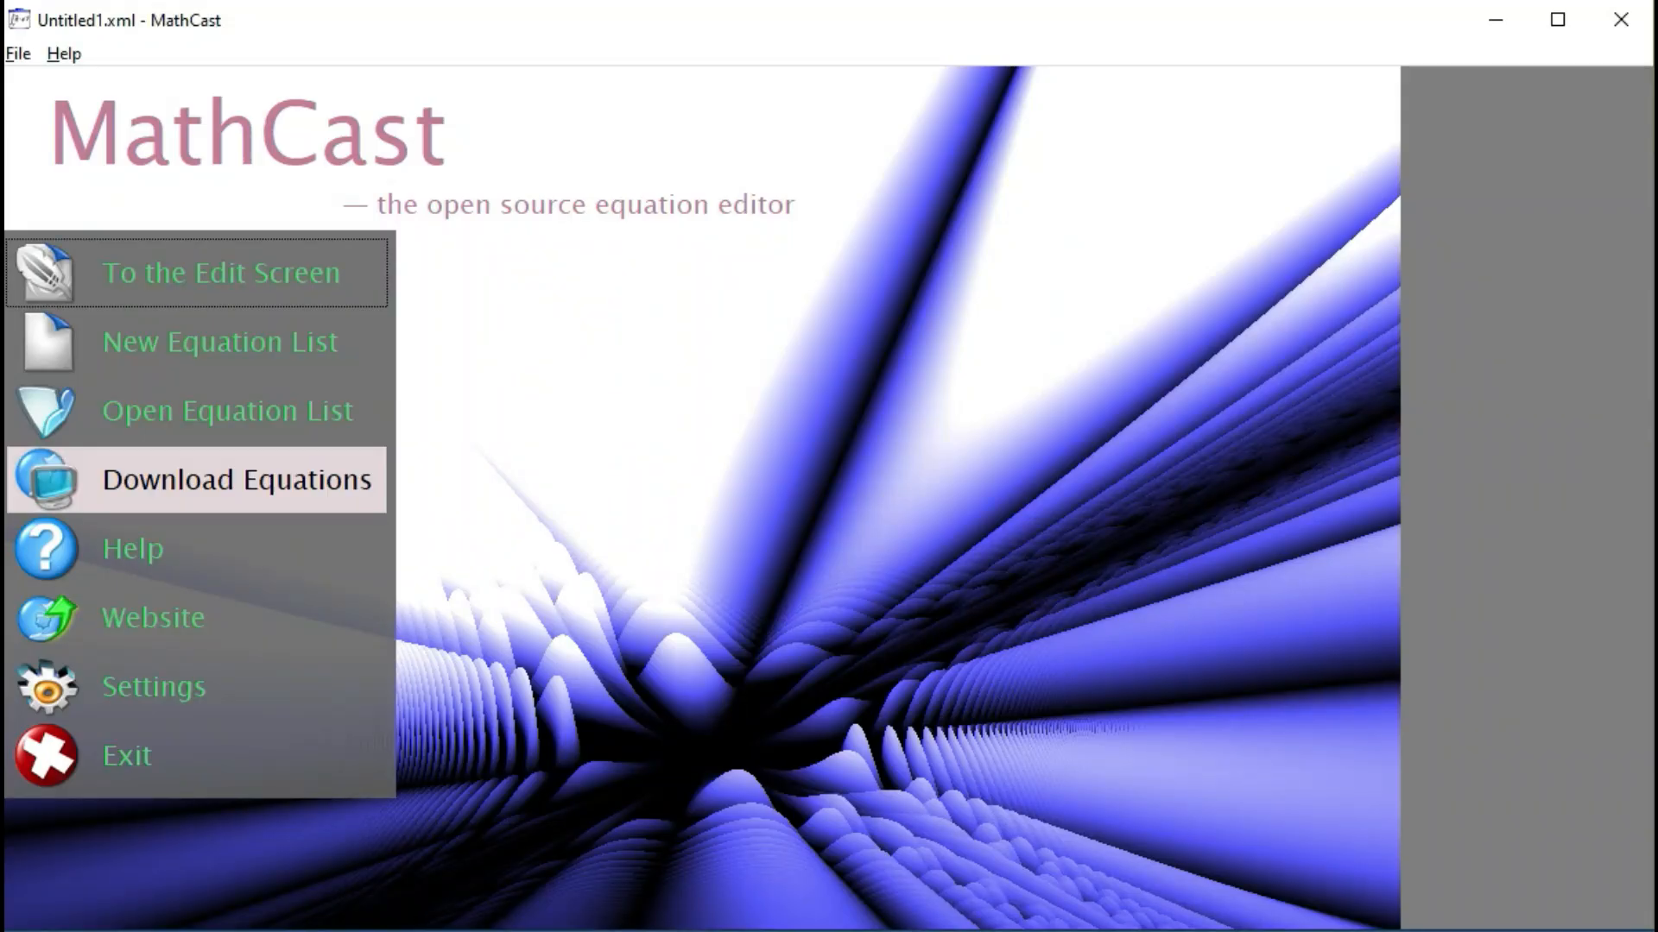
left_click(221, 273)
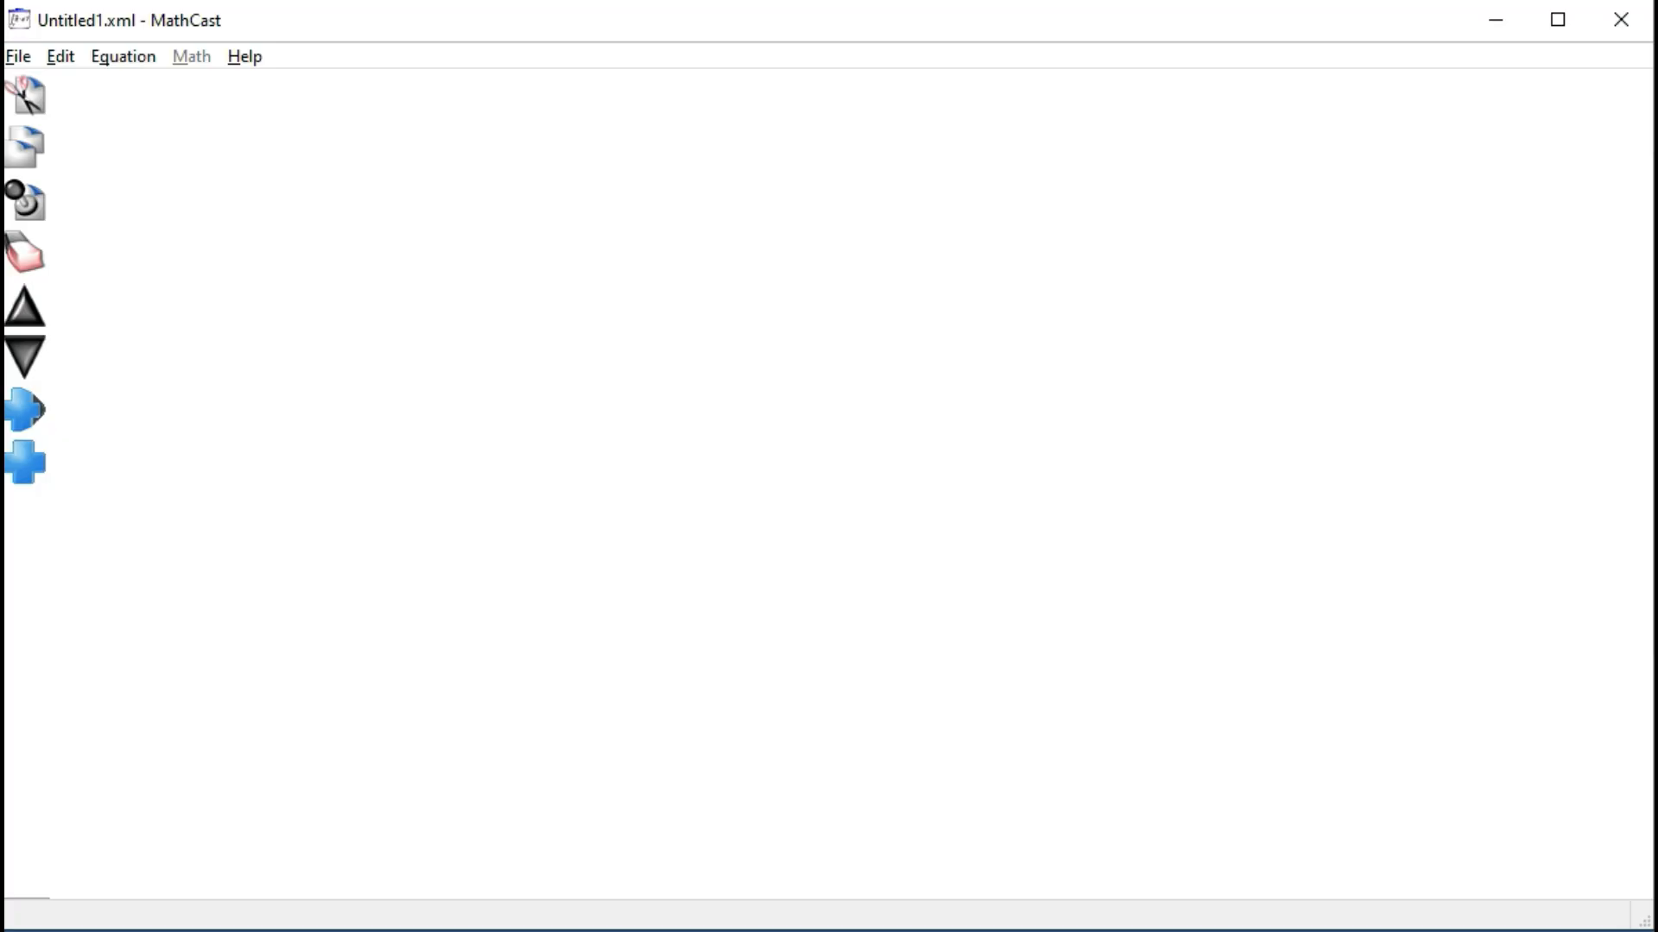
key("Insert")
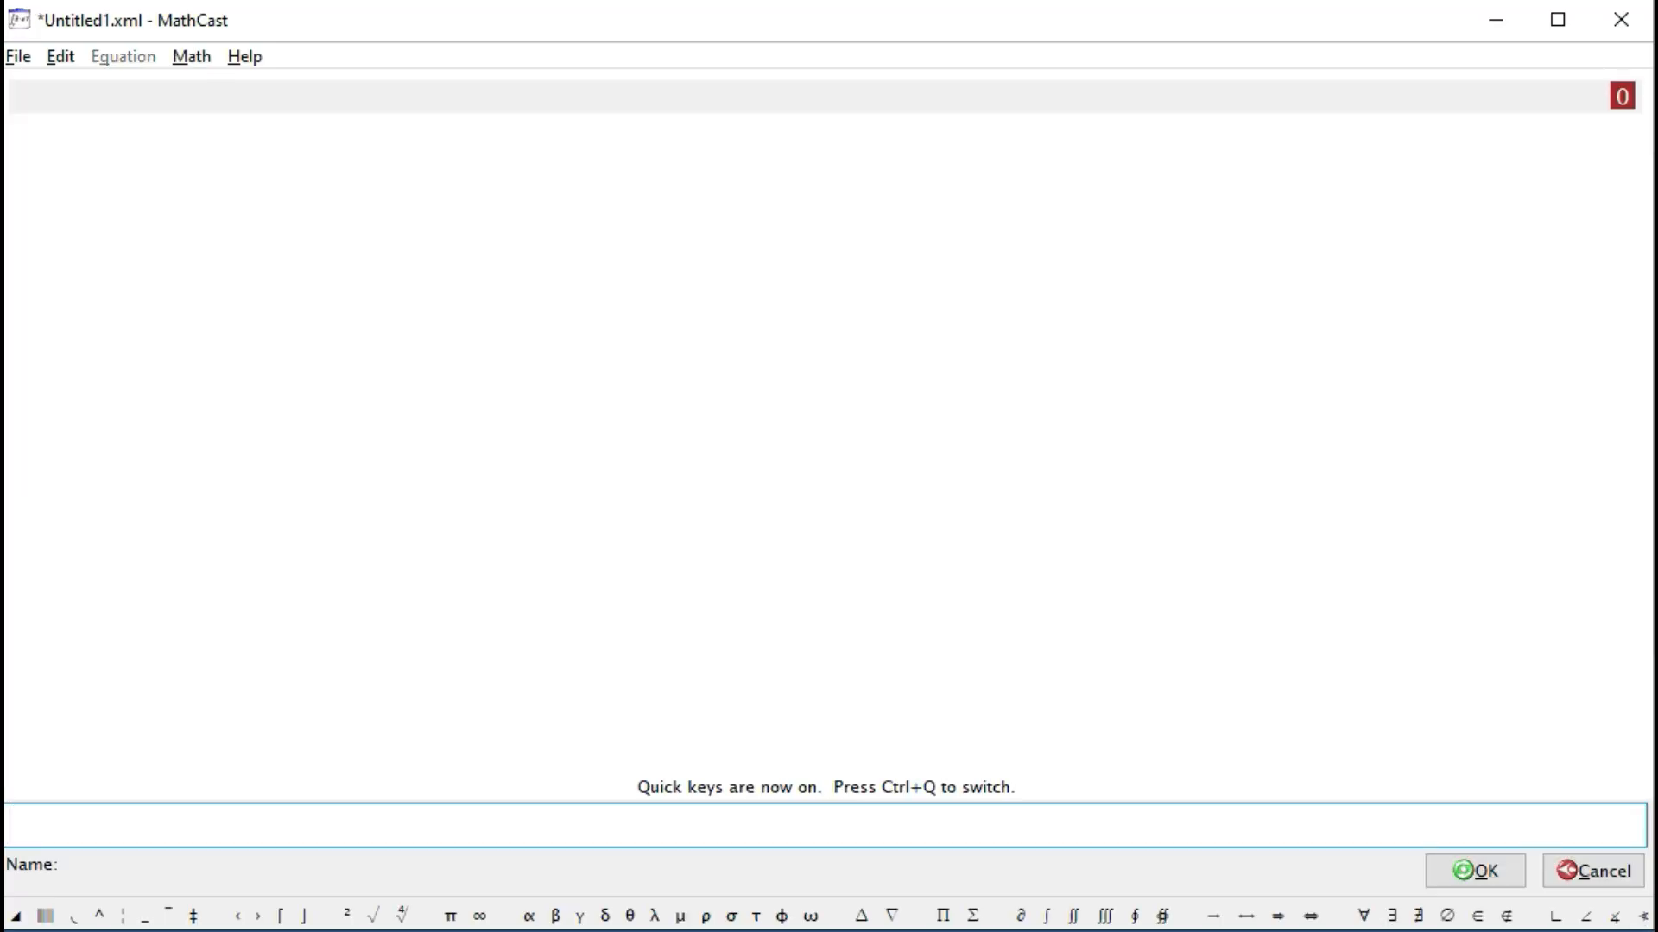
type("ux=ucos")
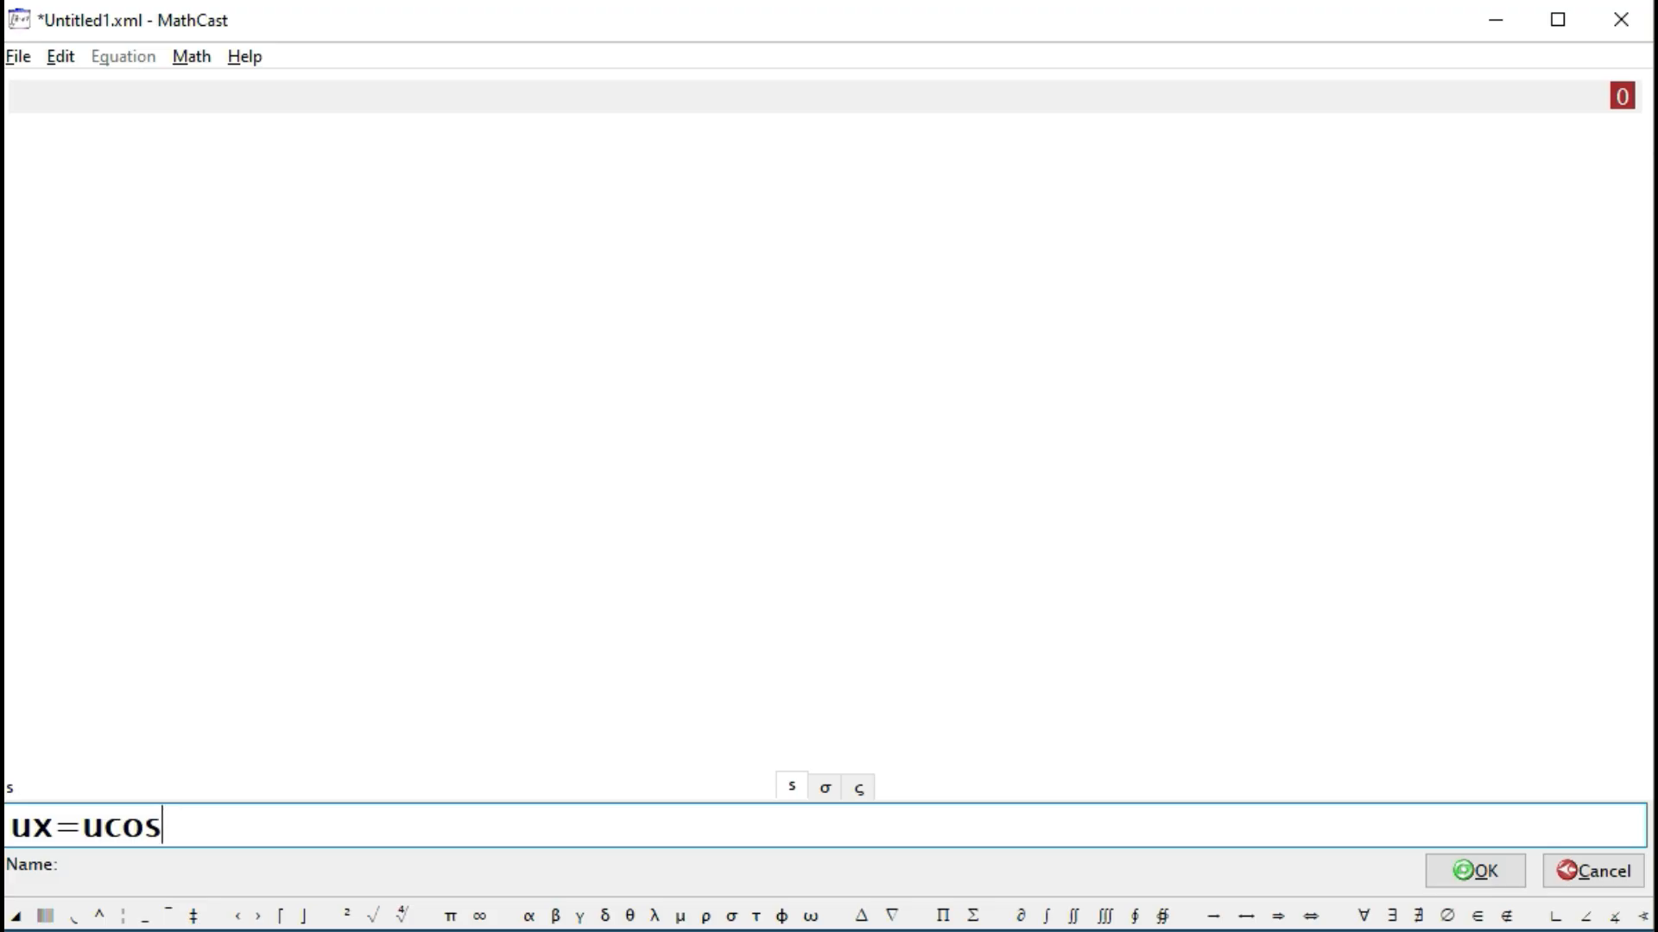
left_click(629, 915)
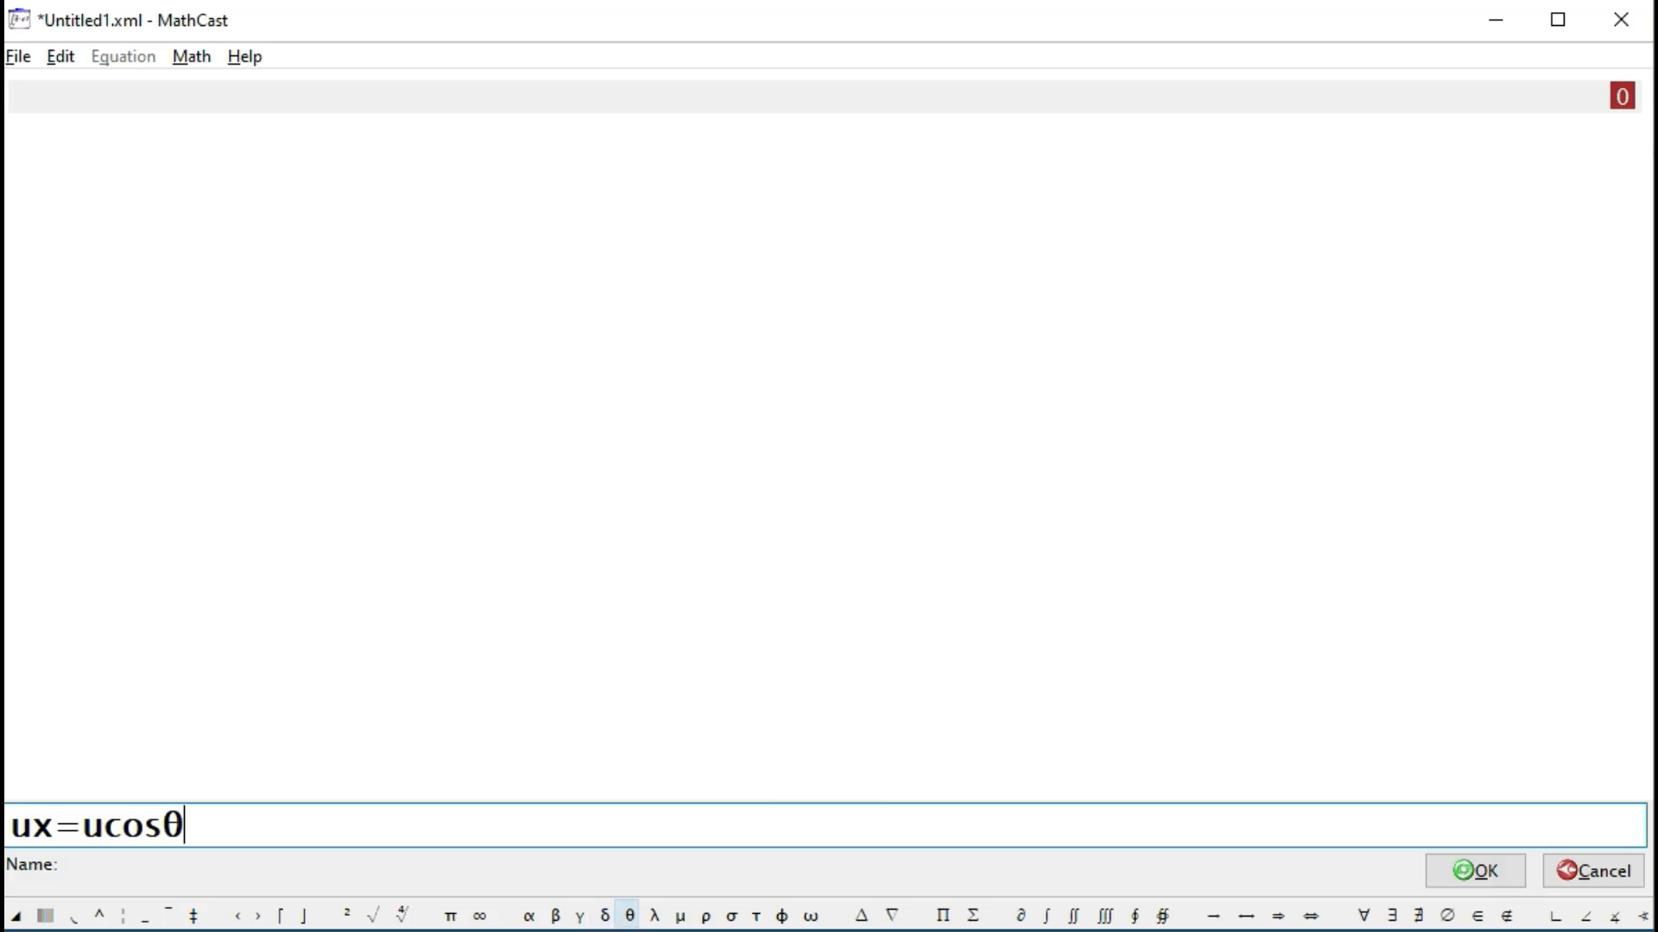
key("Return")
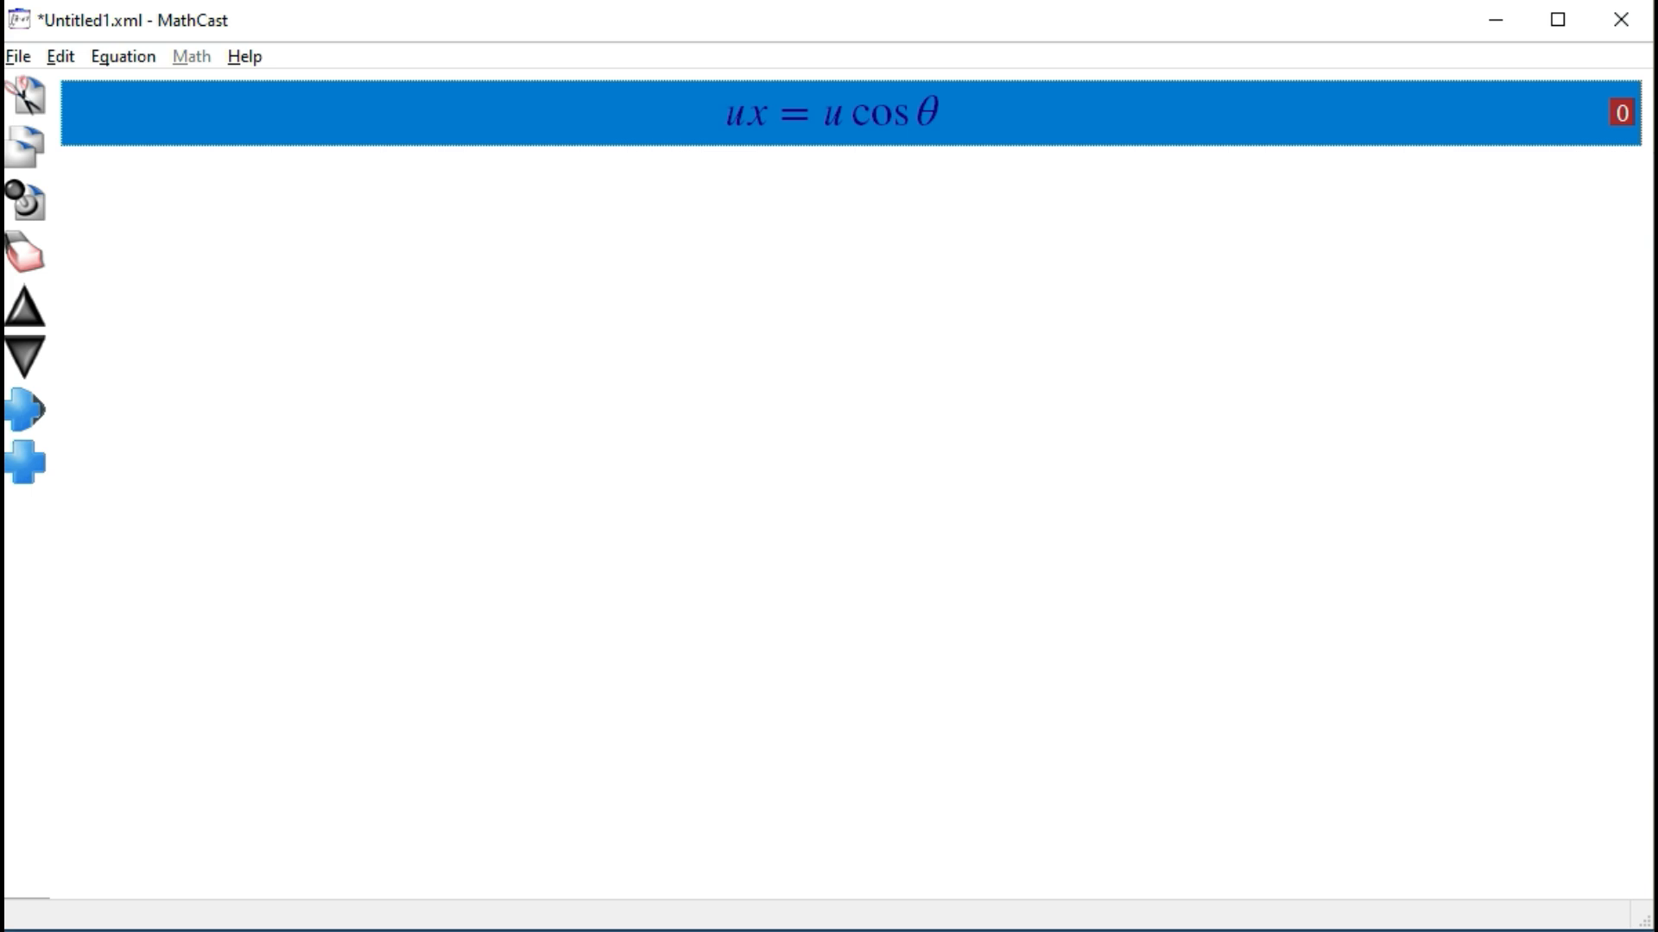
- Edit the equation so that the x after the first u is a subscript
key("Return")
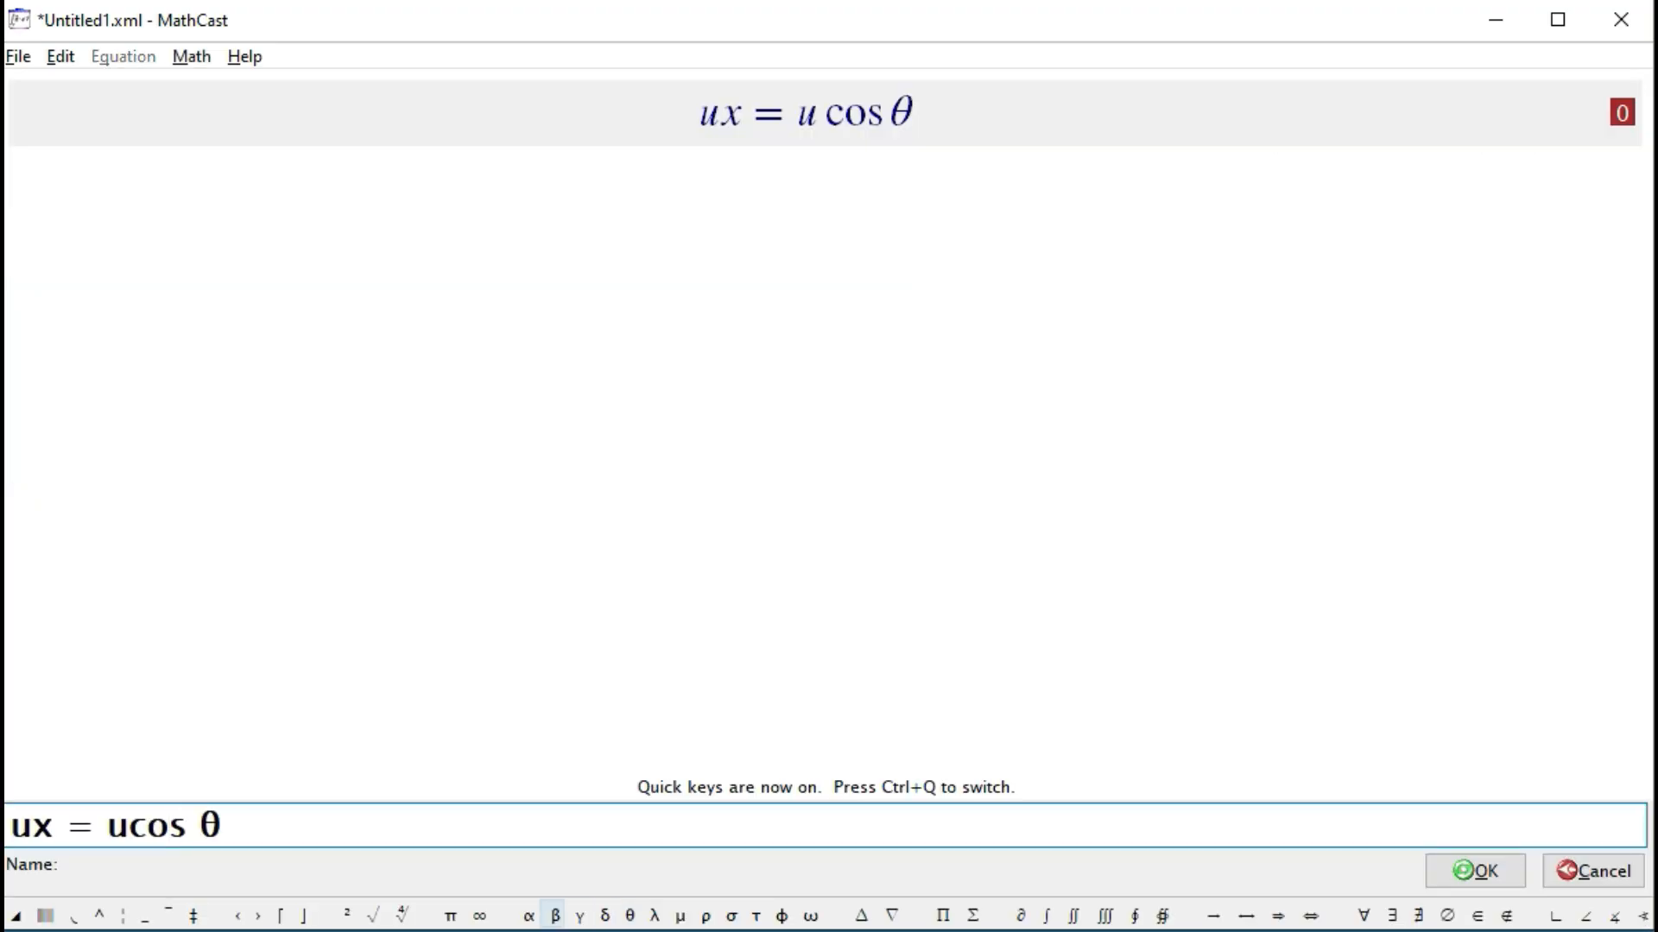
left_click(168, 825)
left_click(33, 825)
left_click(72, 916)
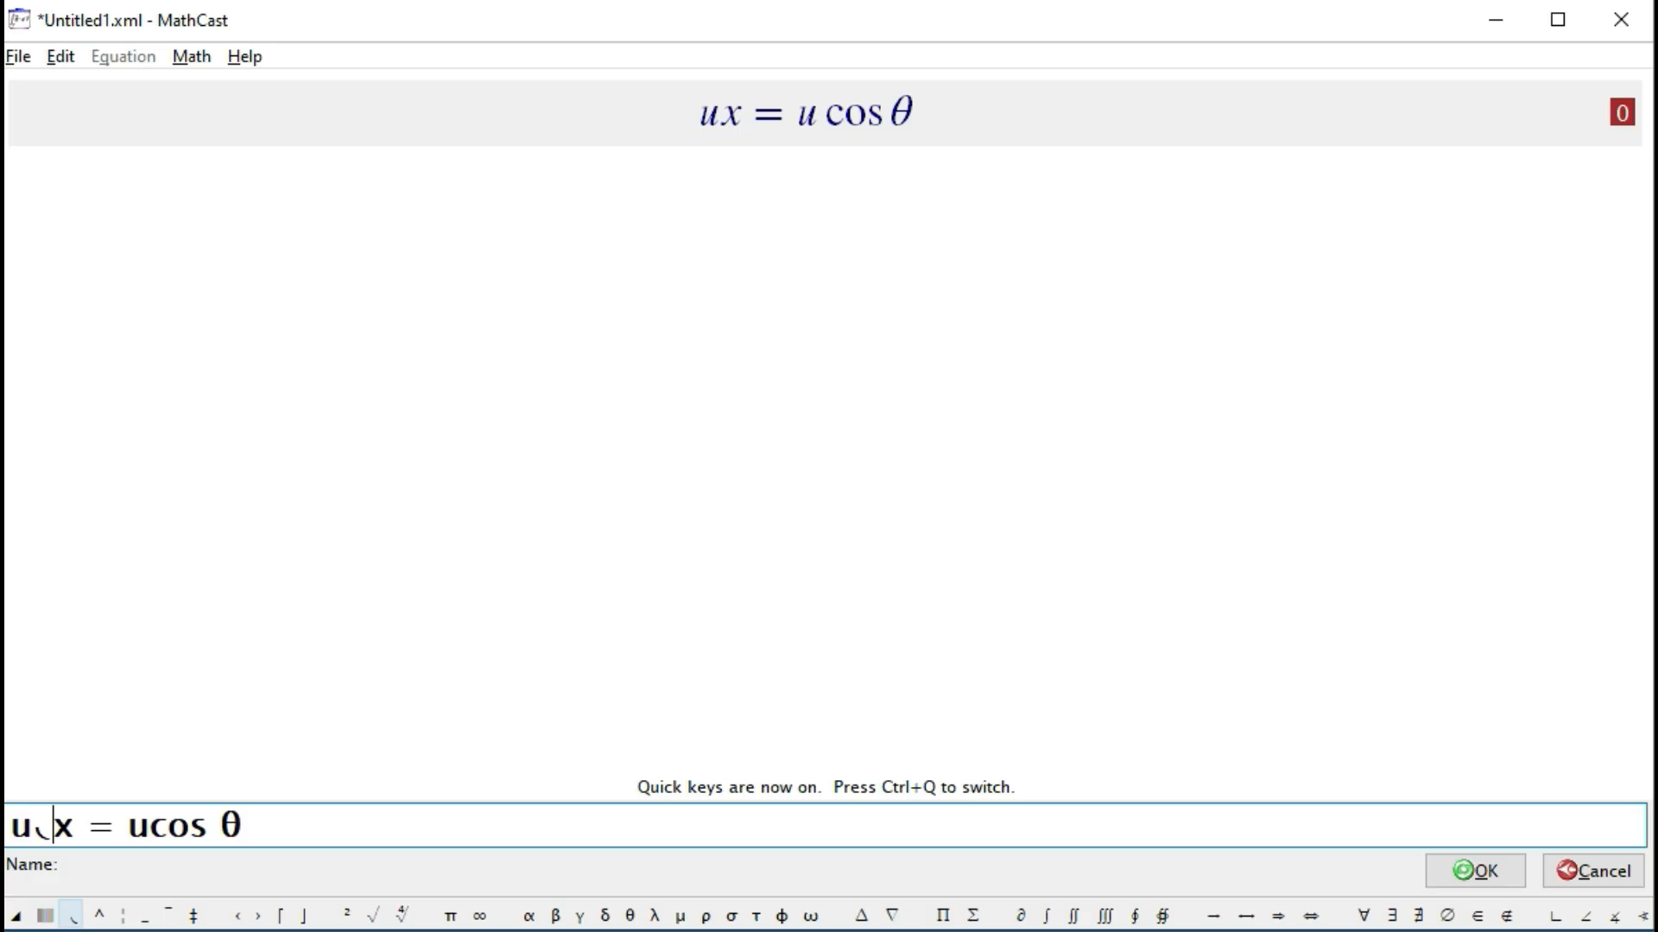
key("Return")
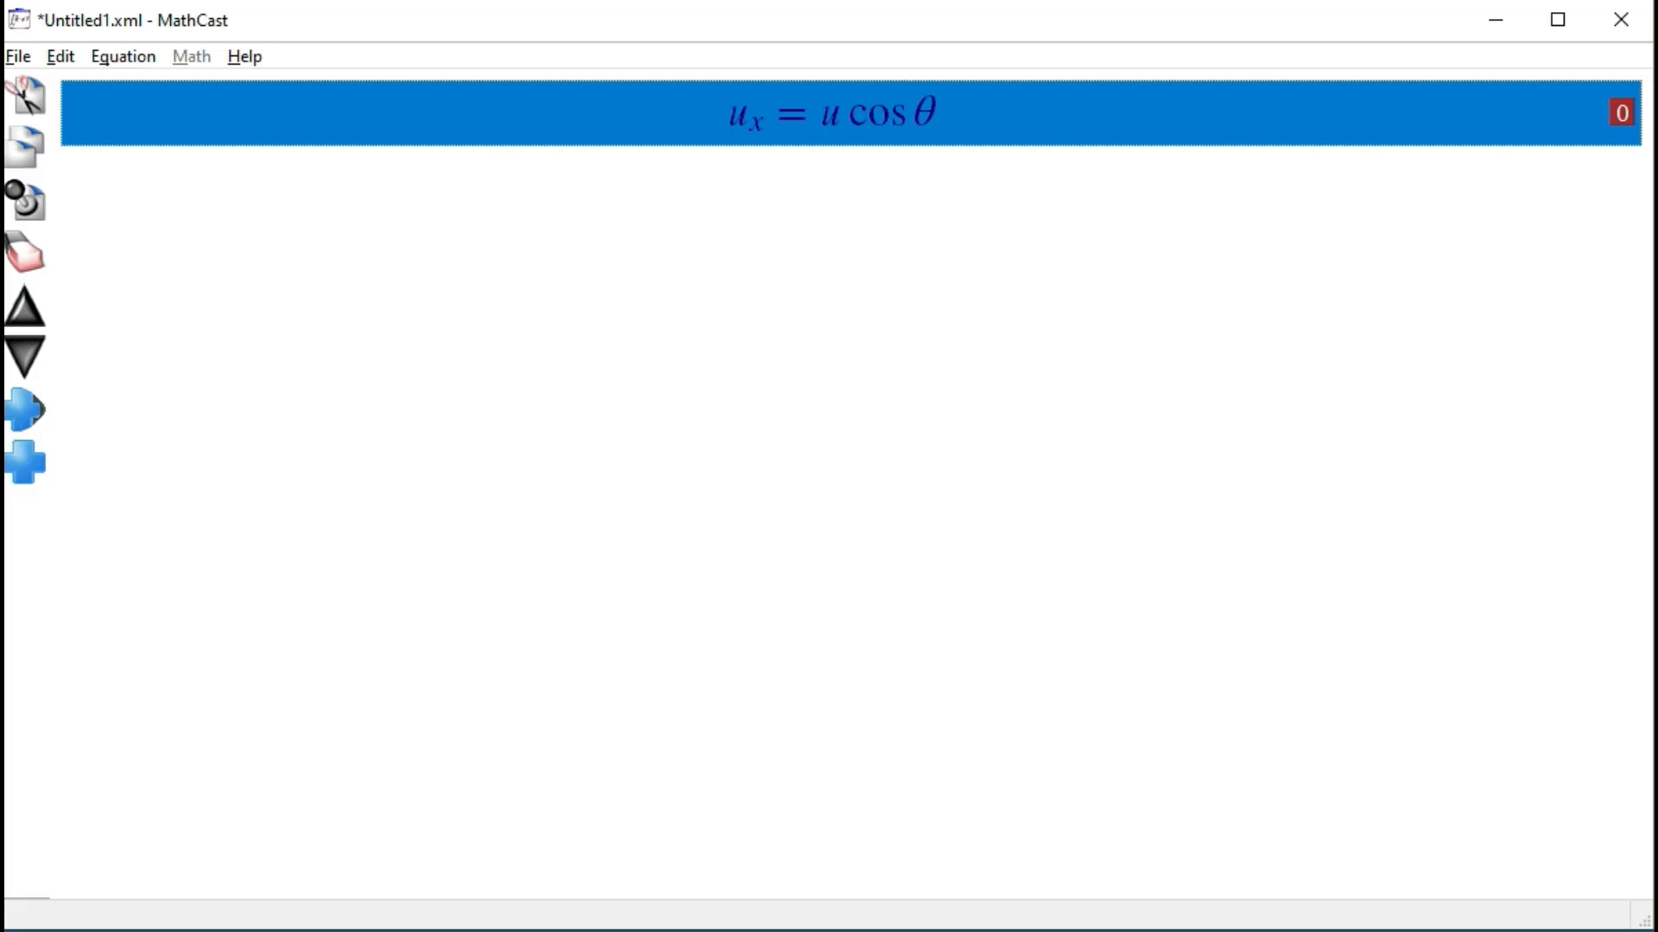
- Copy the full text of the u_x equation and paste it into a new equation
key("Return")
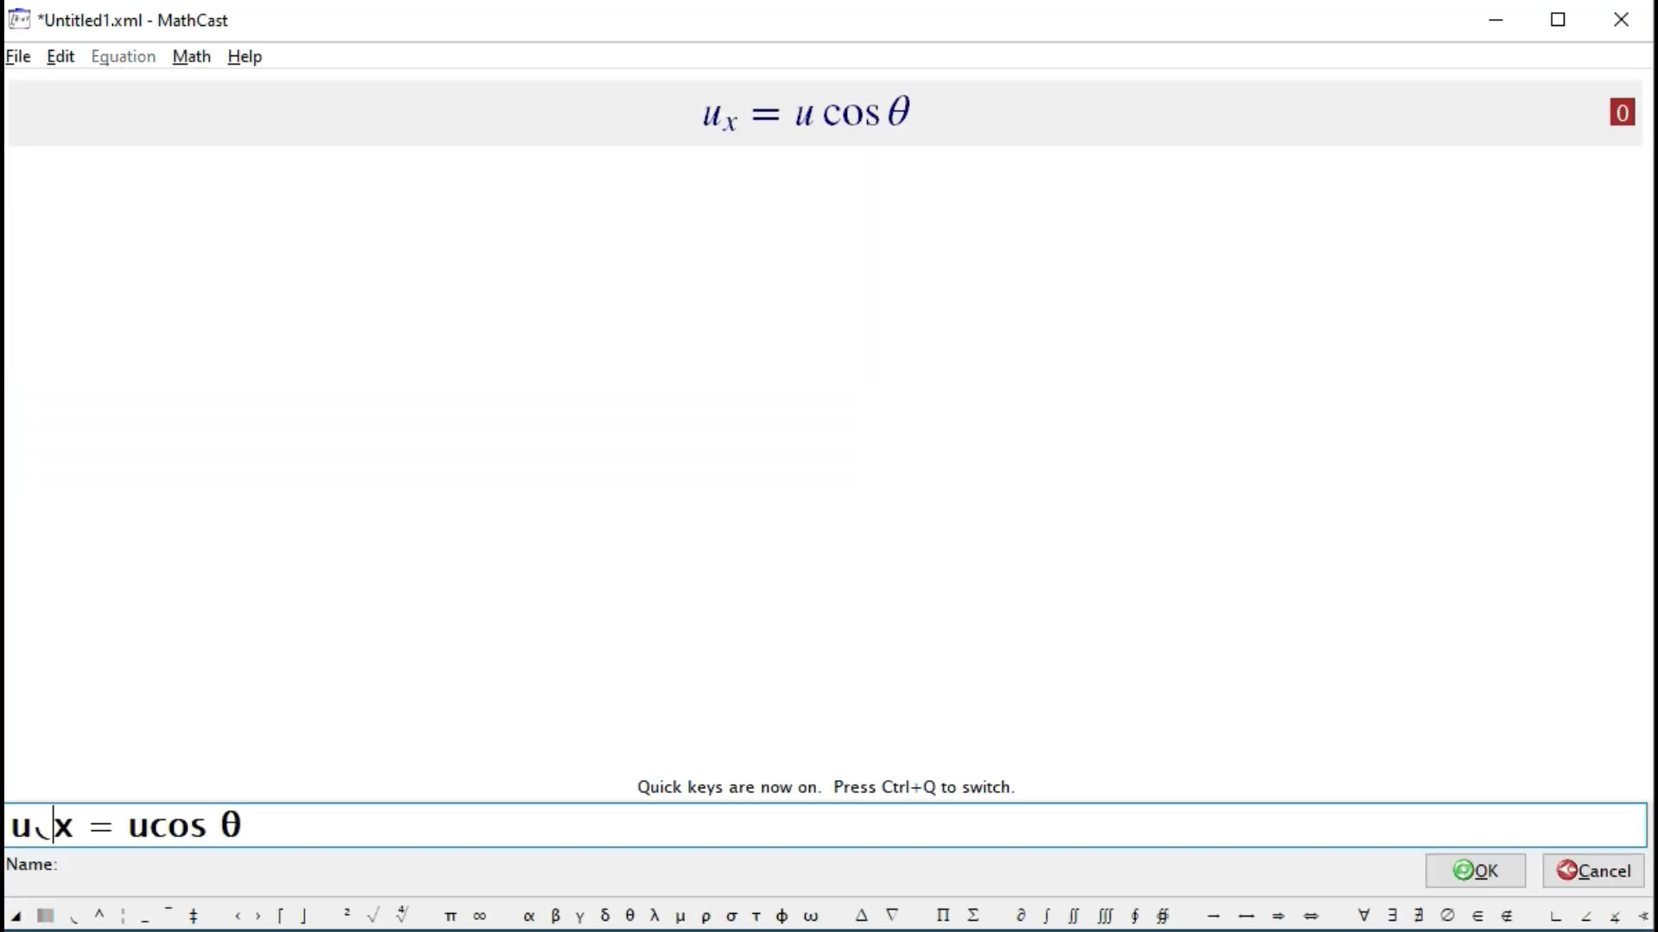
key("ctrl+a")
key("ctrl+c")
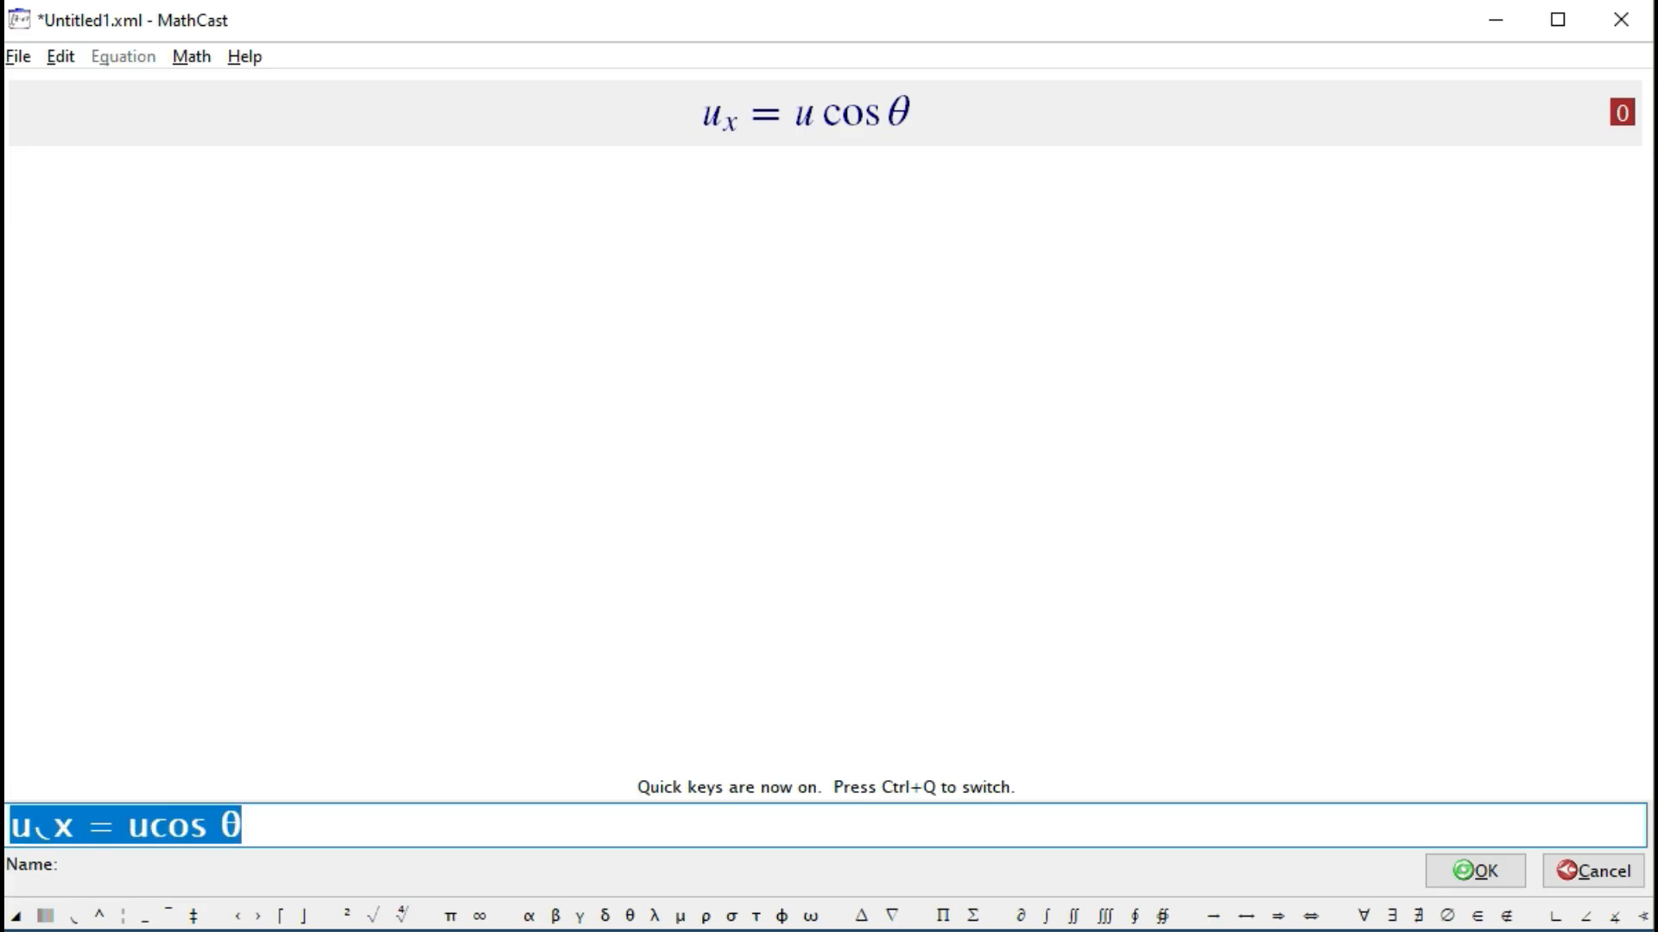
key("Escape")
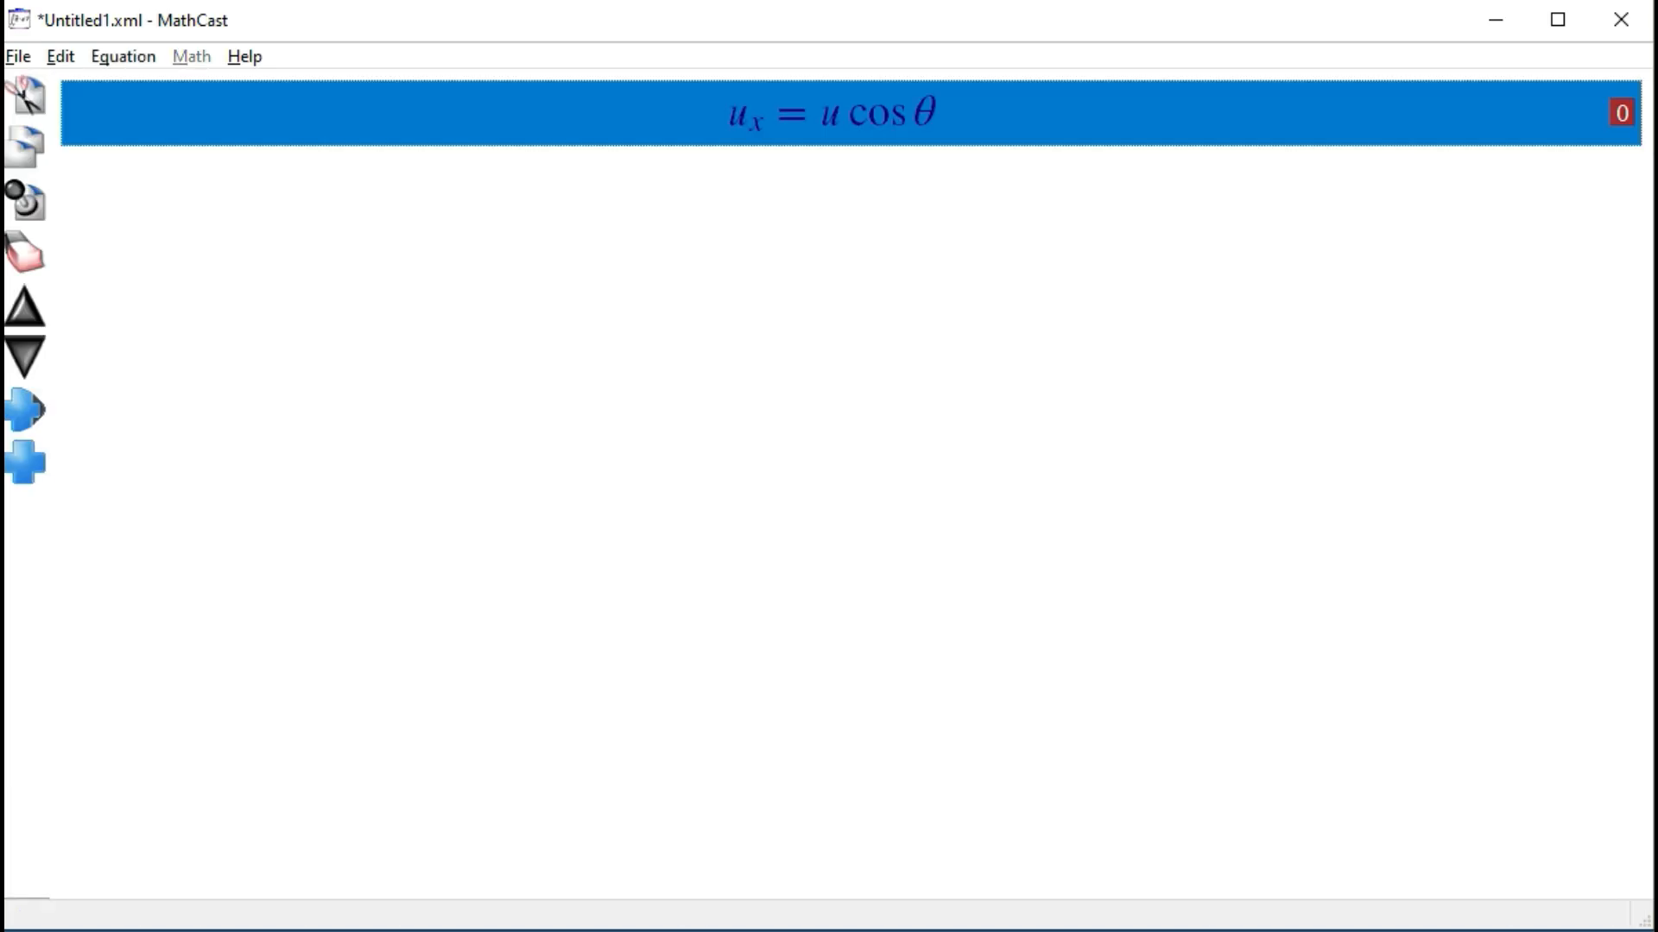
key("Insert")
key("ctrl+v")
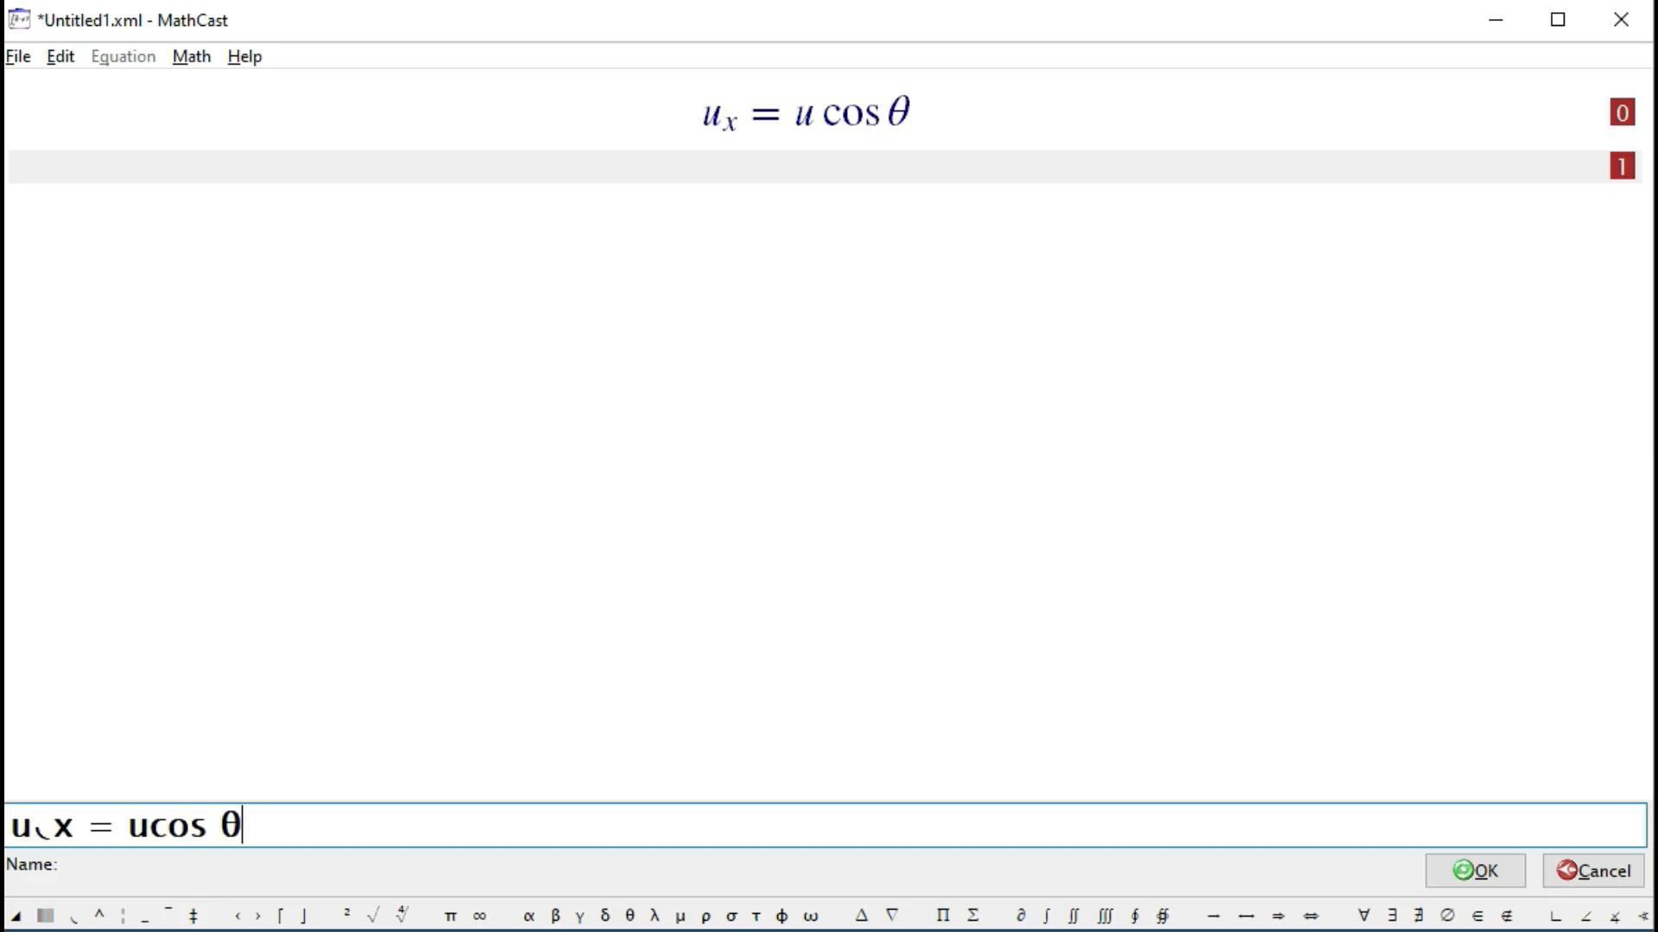
- Change the pasted equation's subscript to y and its cos to sin, giving u_y = u sin θ
left_click(75, 826)
key("BackSpace")
type("y")
key("Right")
key("Right")
key("Right")
key("Right")
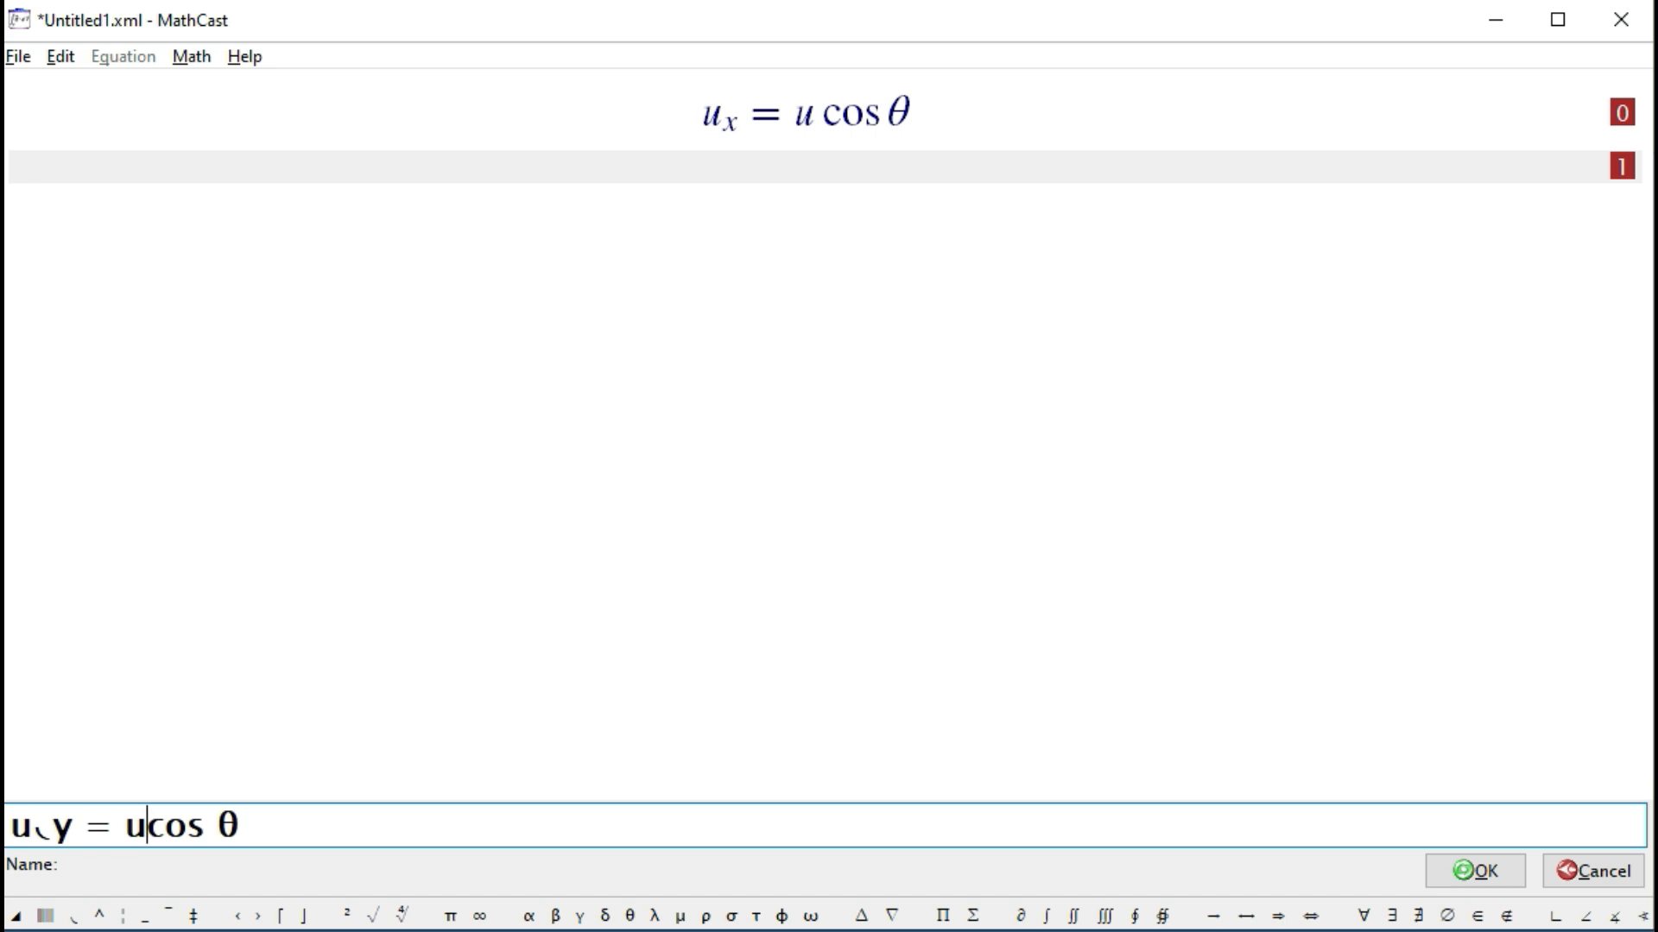
type("sin")
key("Delete")
key("Delete")
key("Delete")
key("Return")
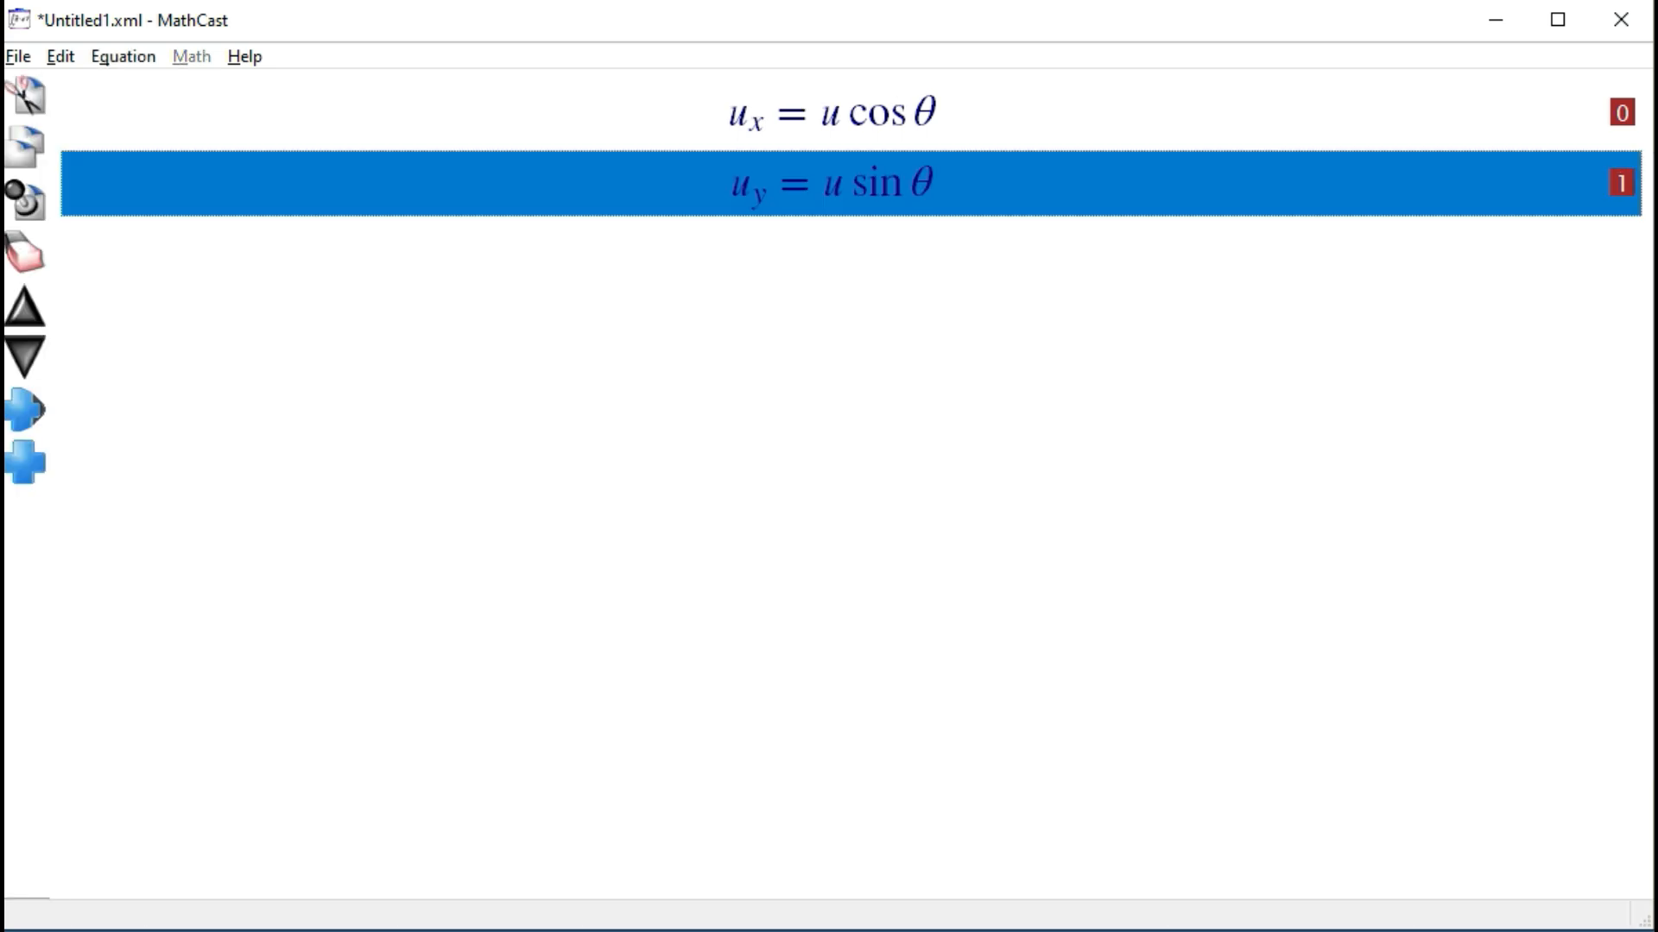
- Copy the u_x equation into the projectile diagram page and place it below the steep trajectory's baseline
left_click(832, 113)
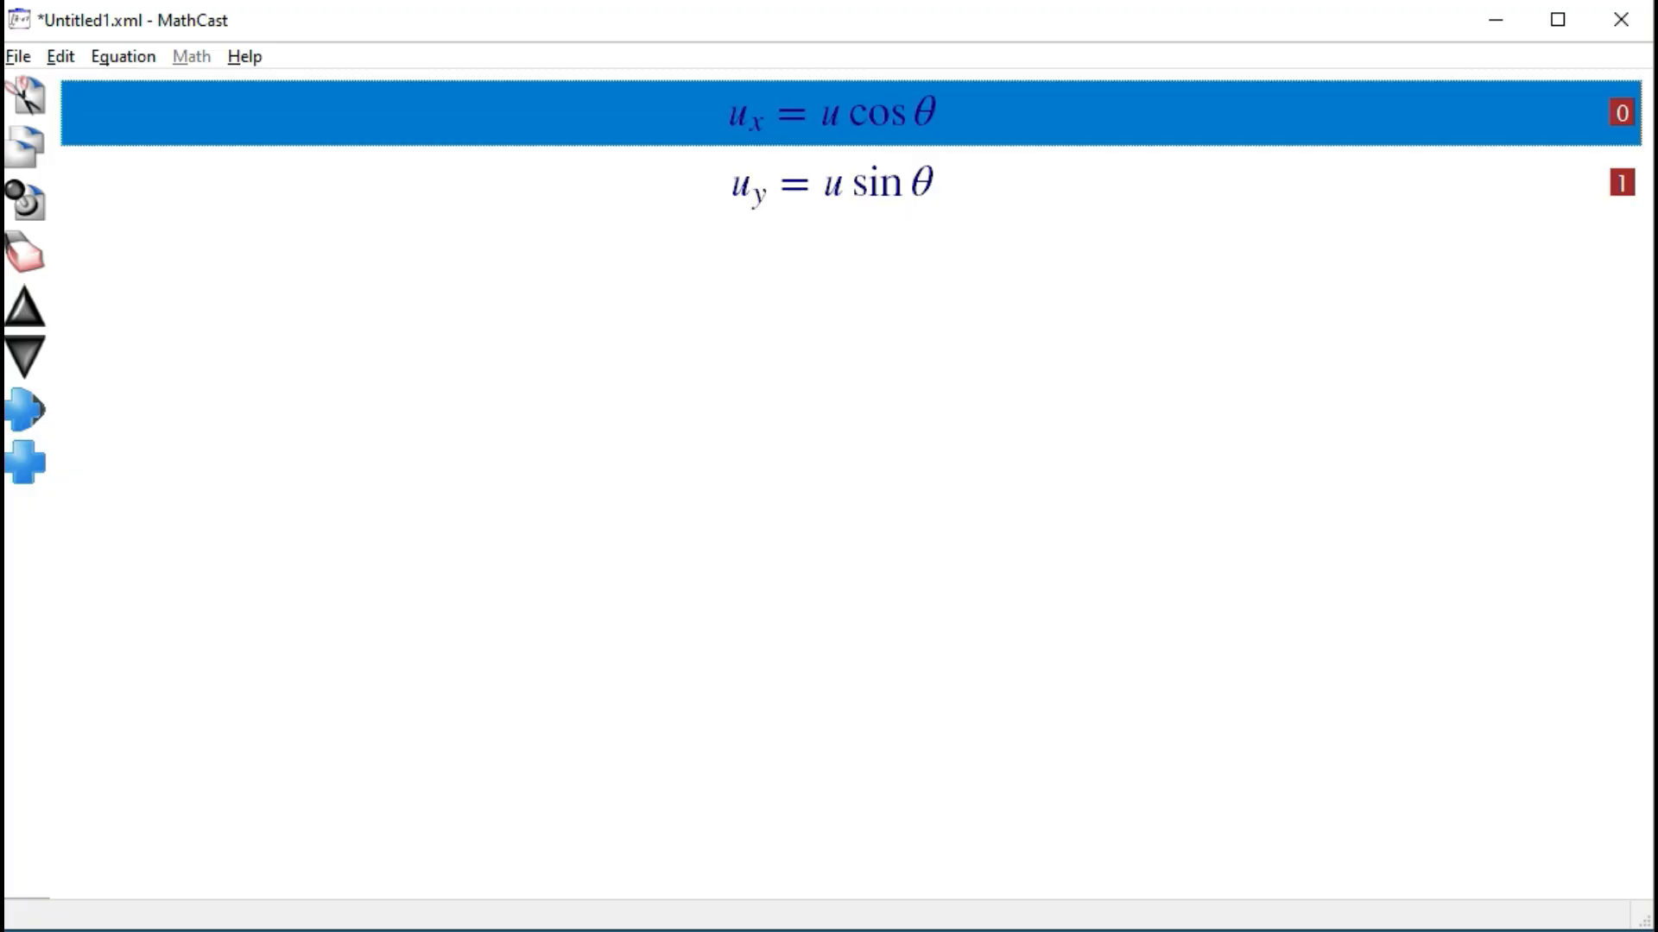
key("alt+Tab")
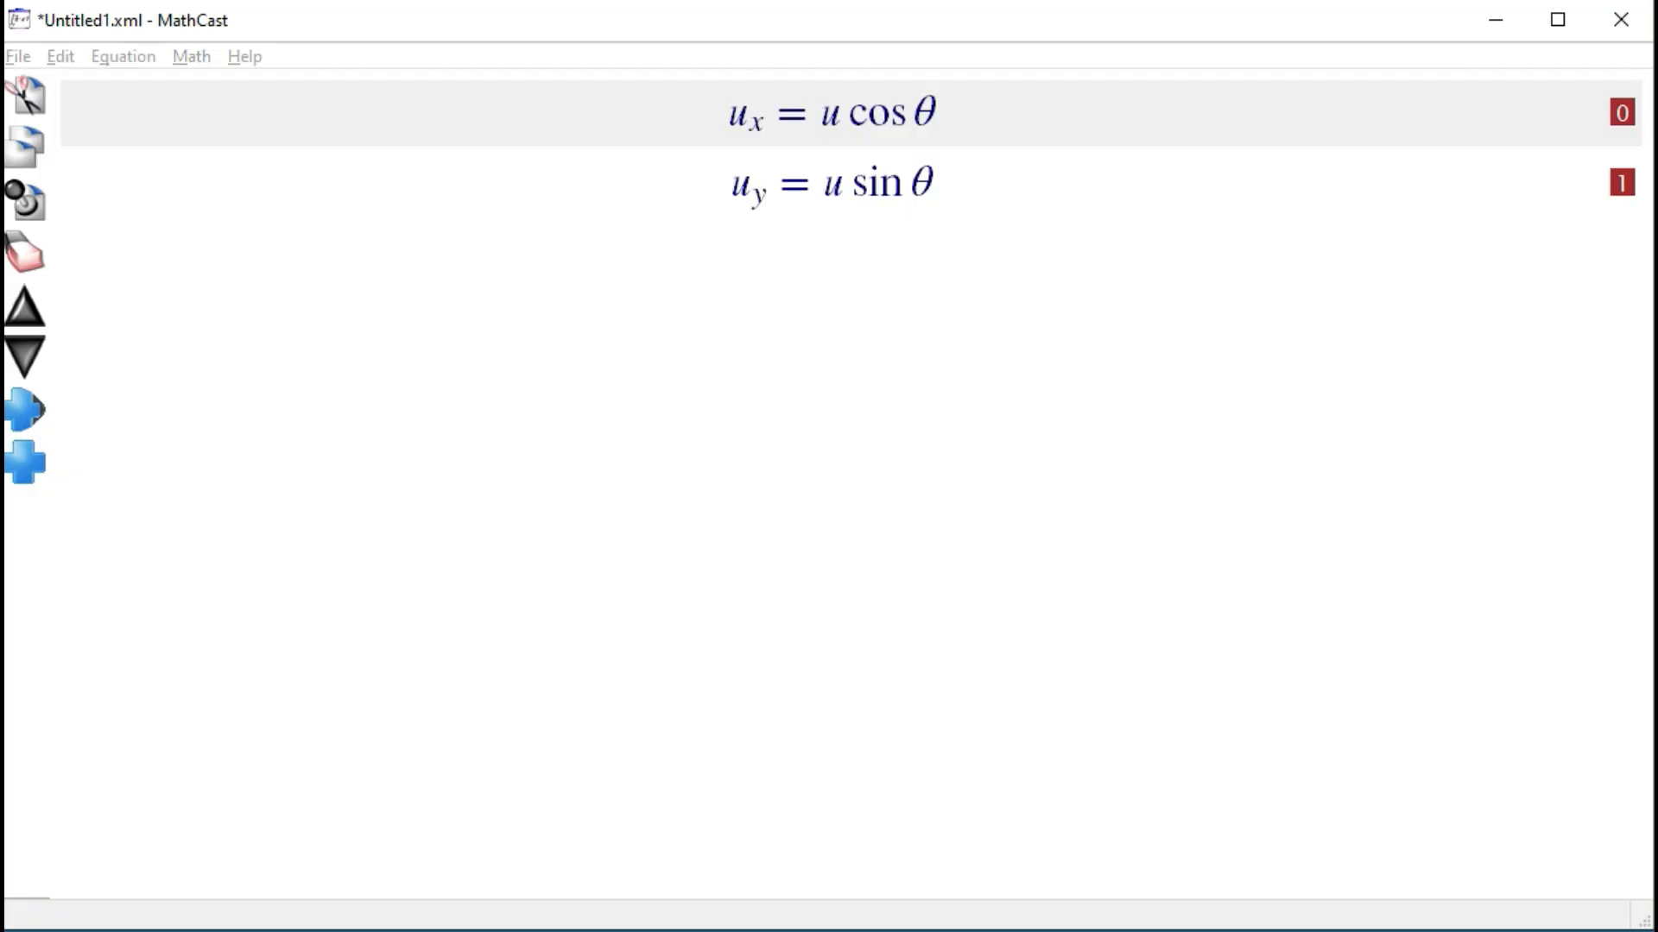
key("alt+Tab")
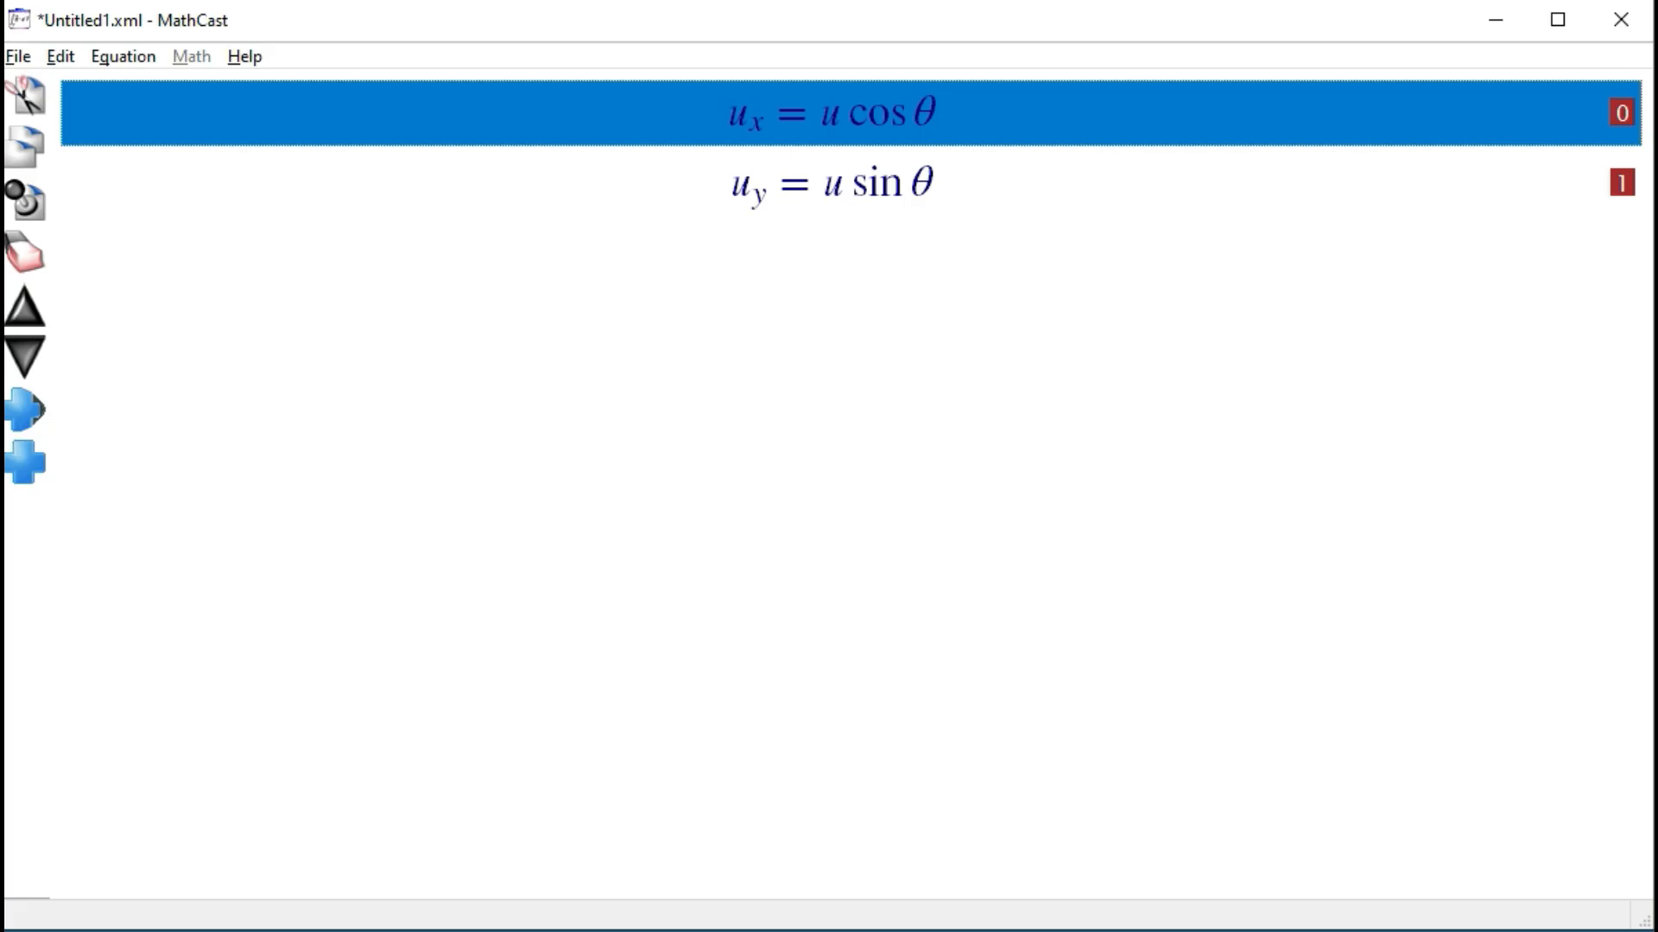
key("alt+Tab")
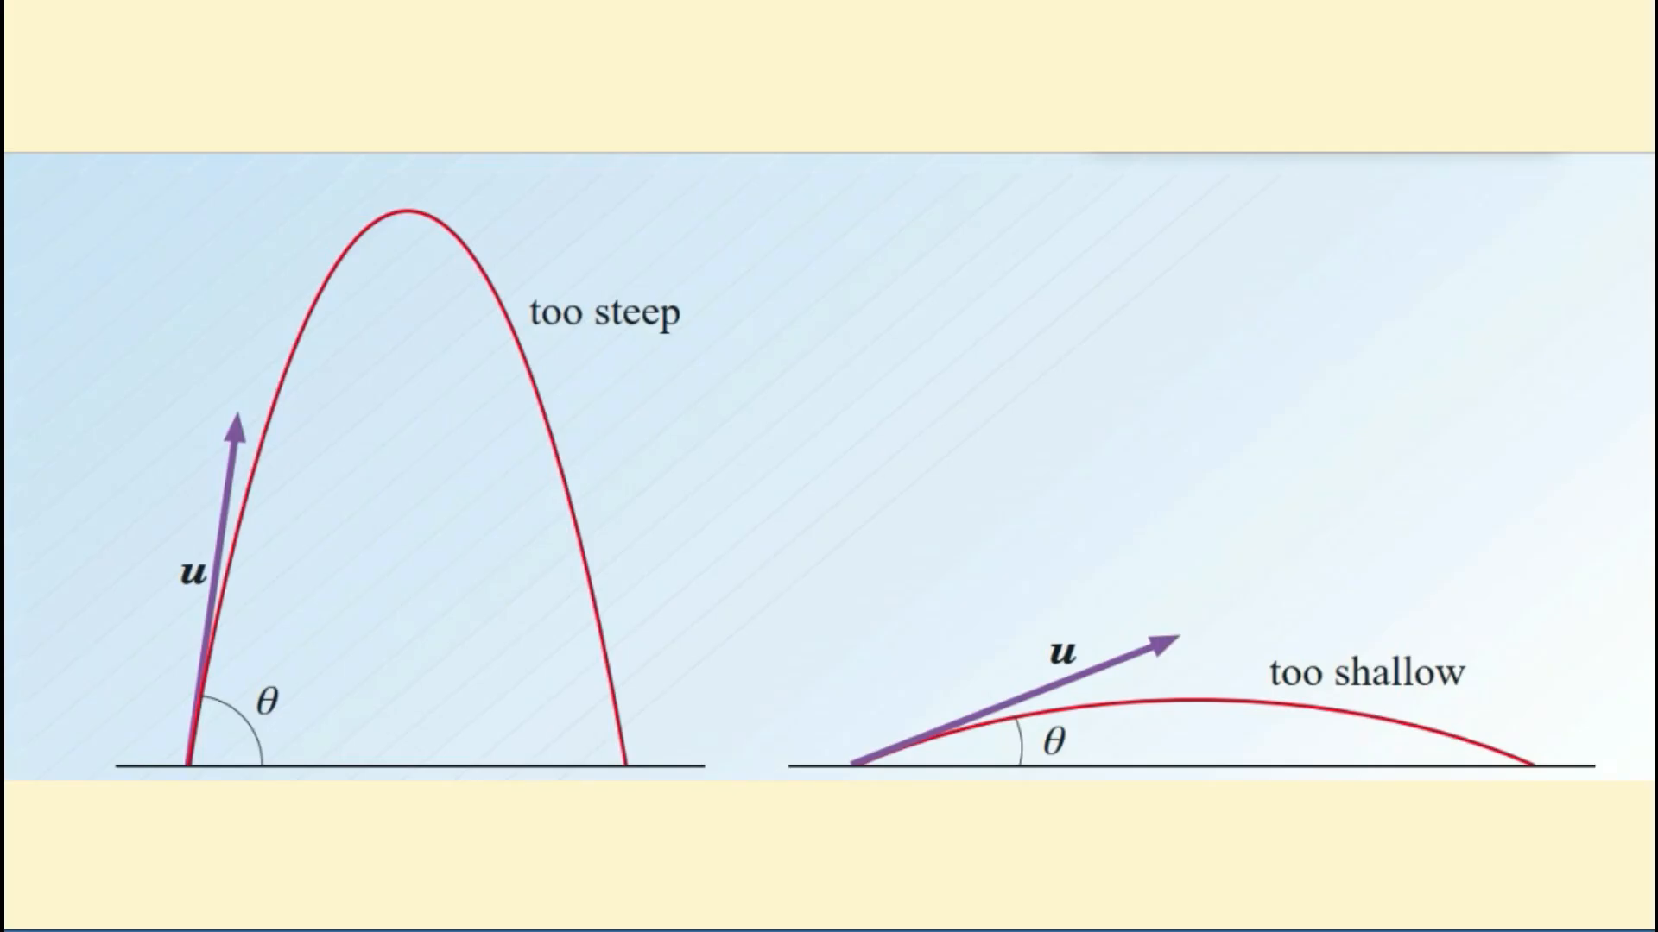
right_click(267, 485)
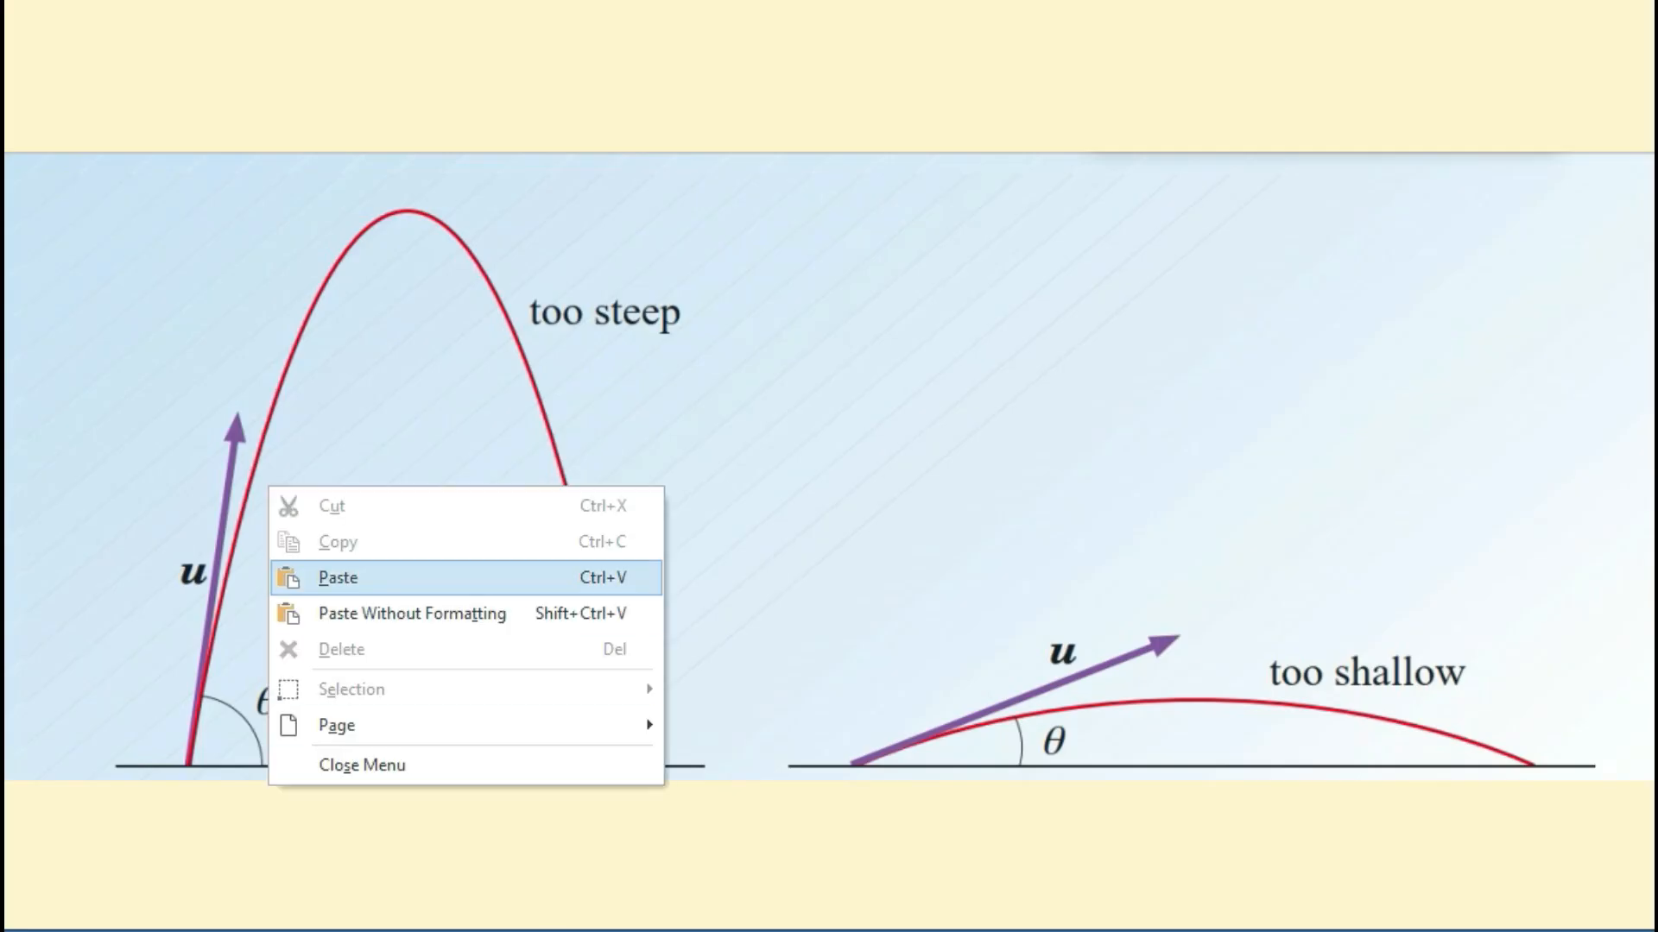
left_click(336, 576)
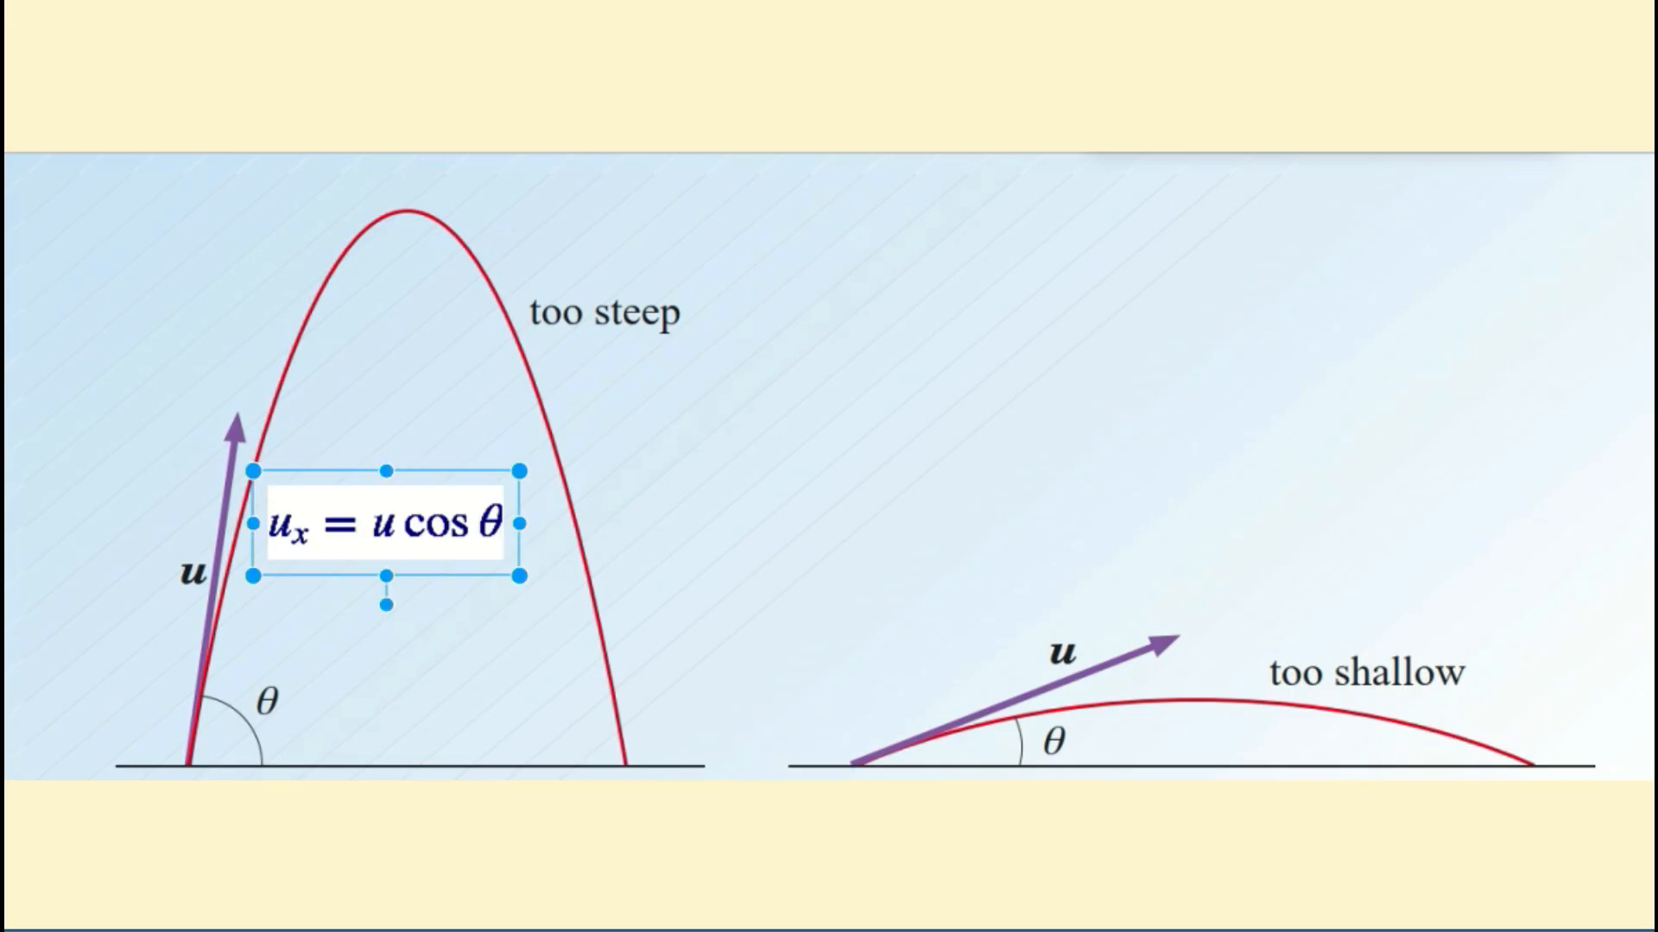
left_click_drag(386, 524, 302, 839)
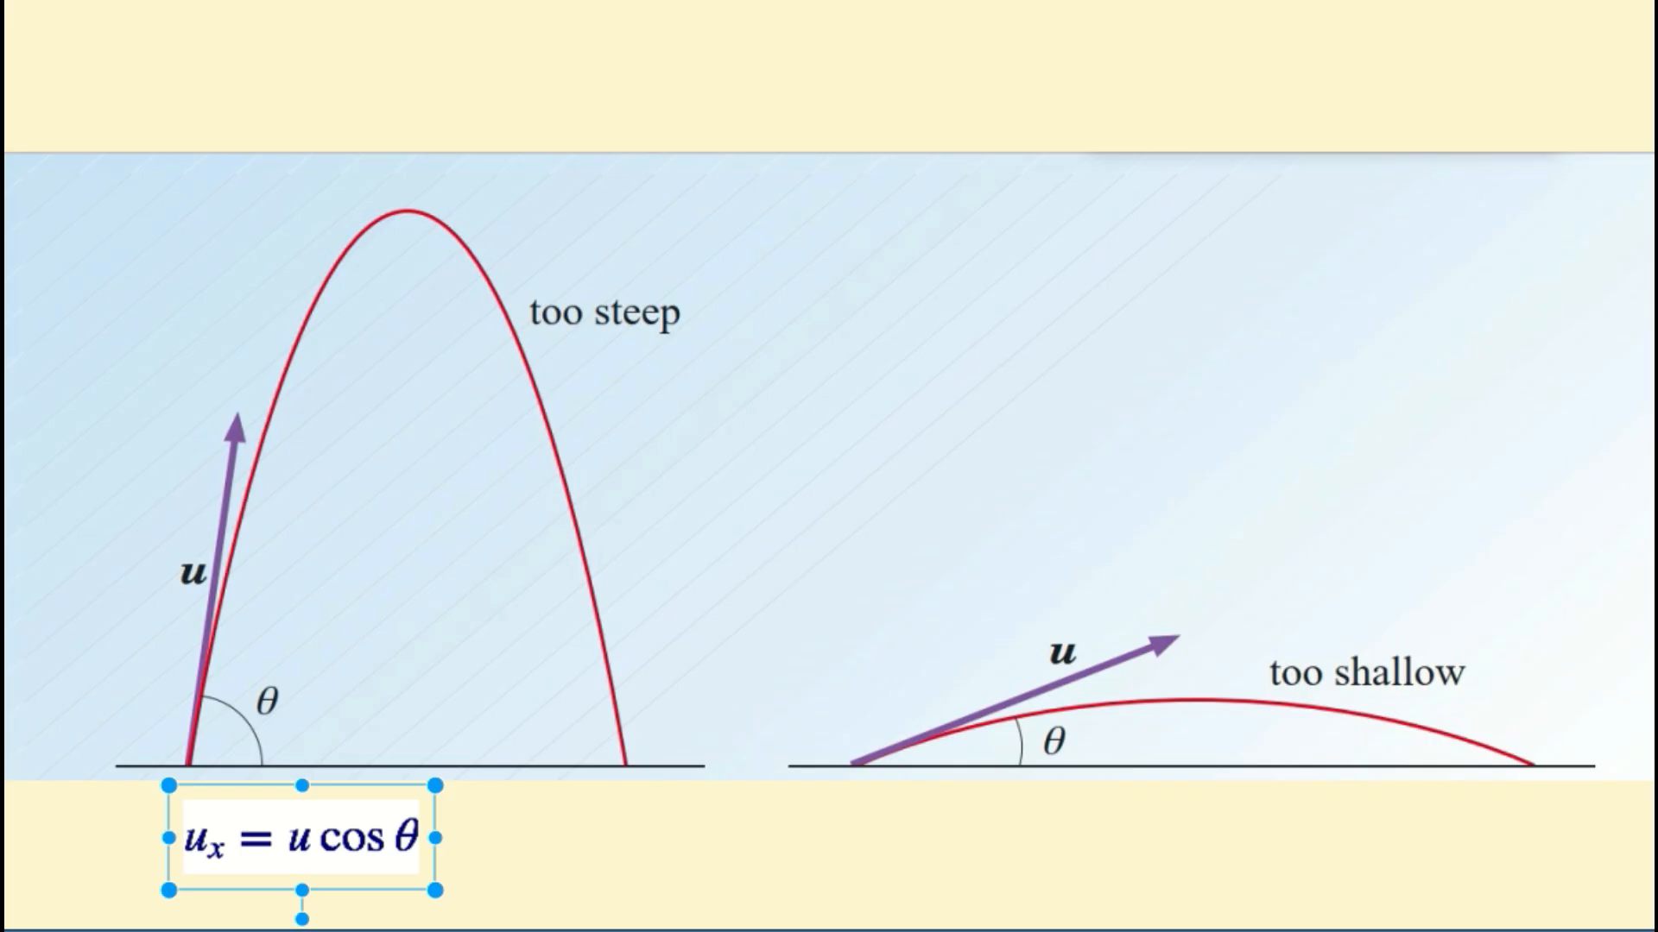
- Copy the u_y equation from MathCast into the projectile diagram and place it beside the steep trajectory, above the u vector
key("alt+Tab")
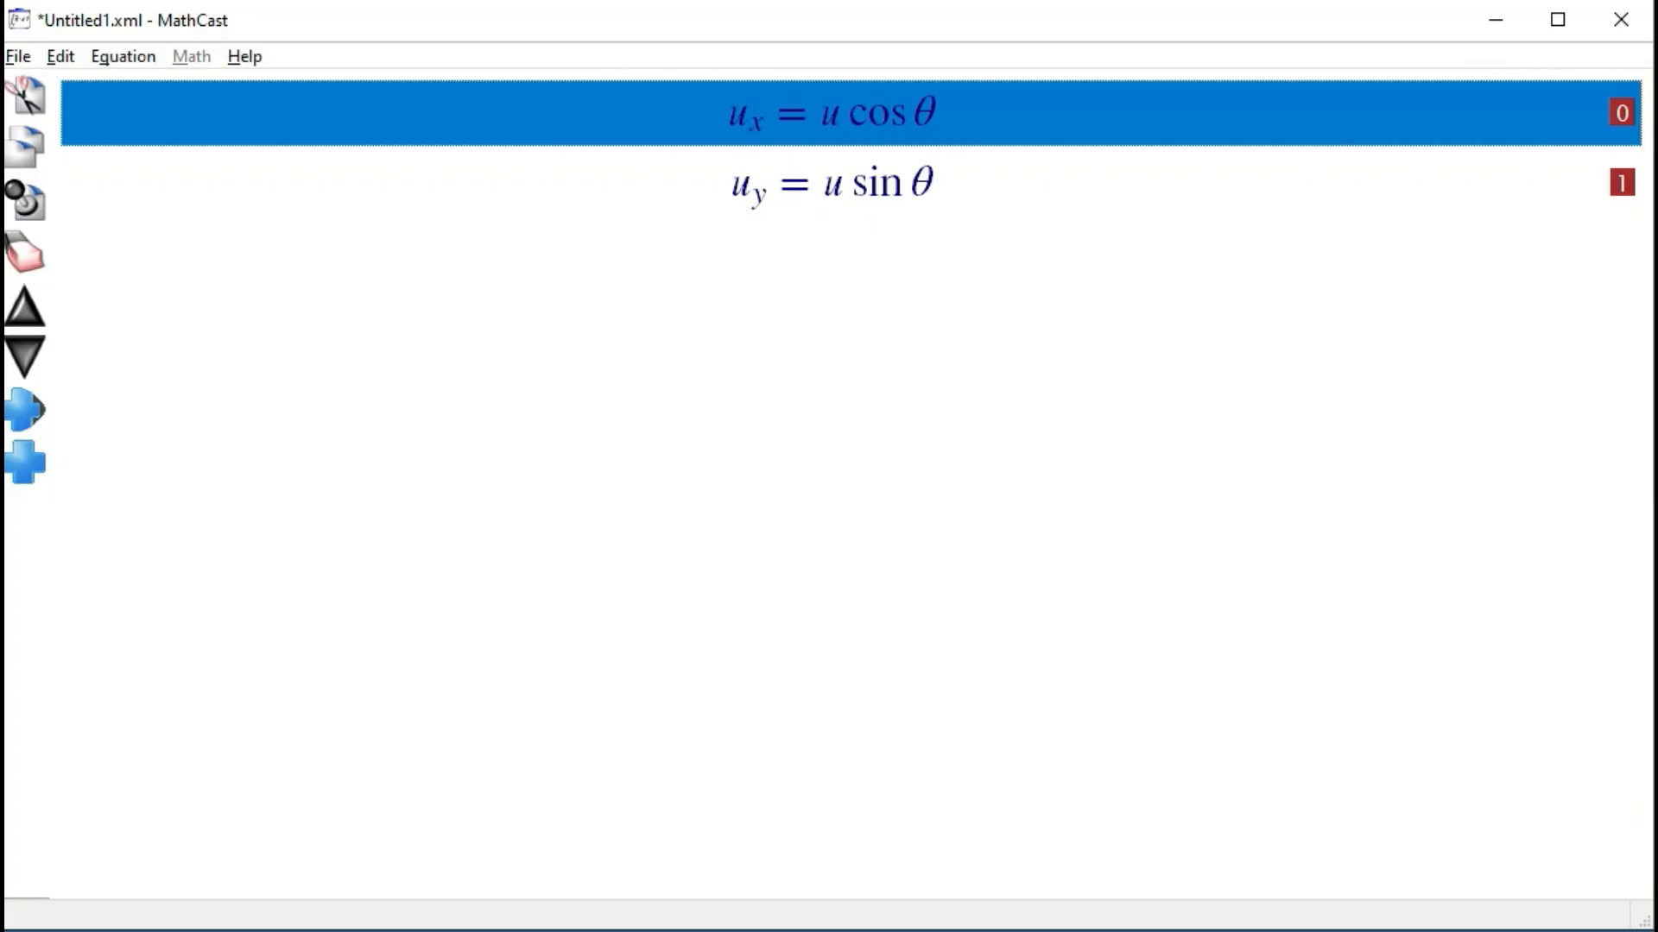
left_click(738, 181)
right_click(737, 180)
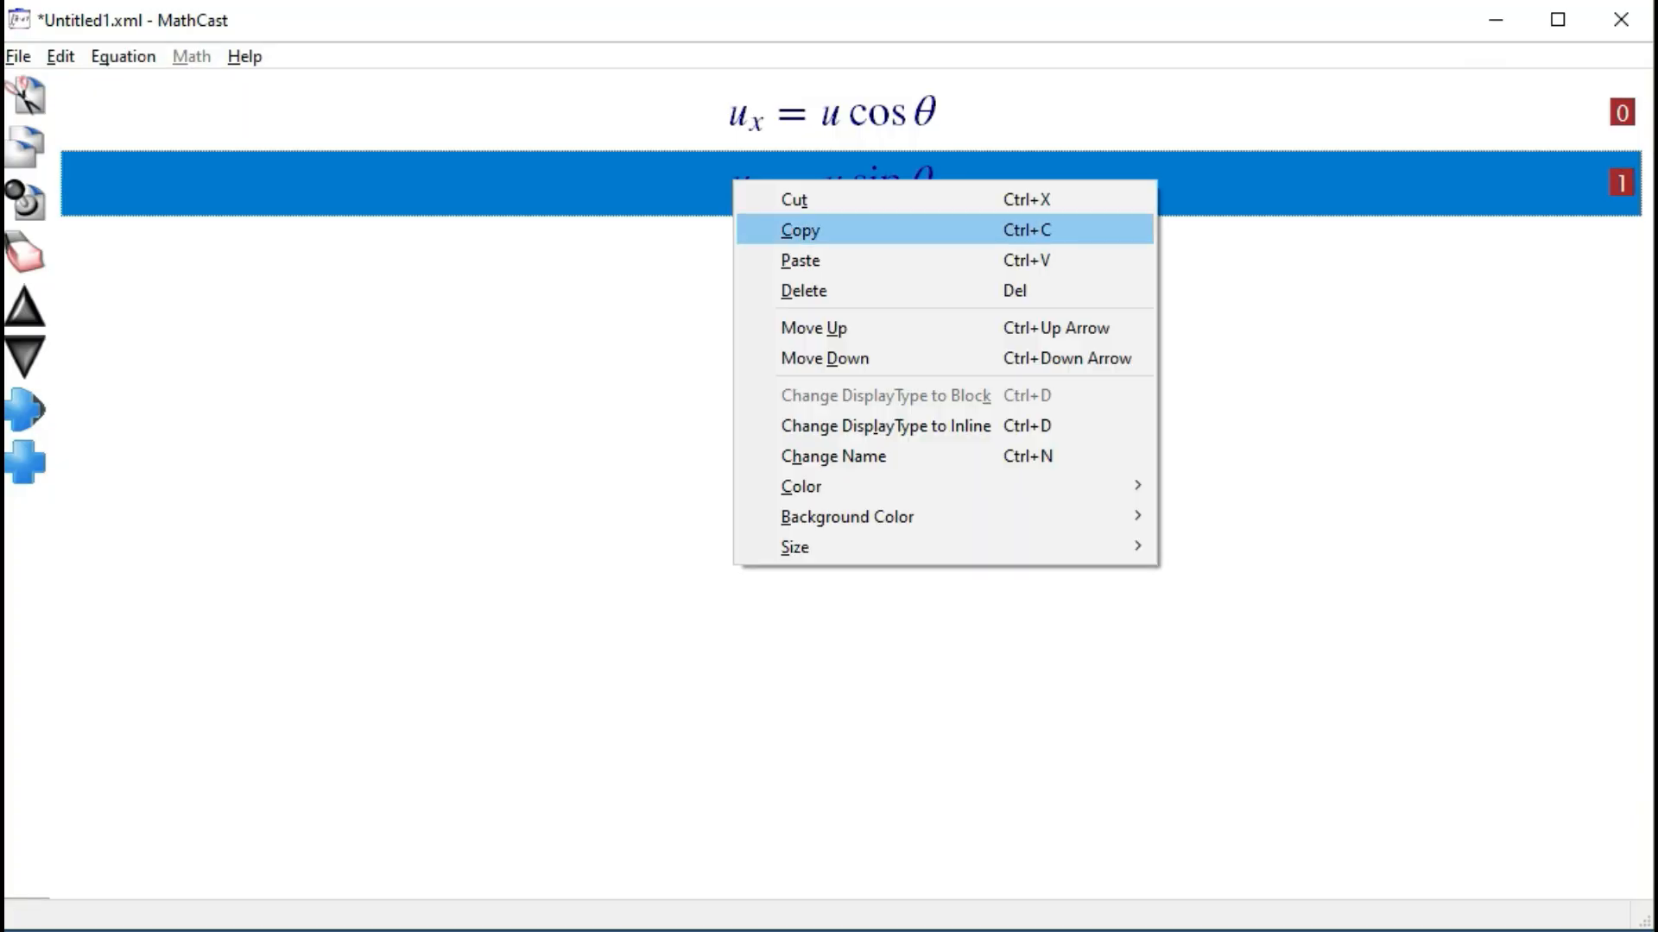
left_click(796, 230)
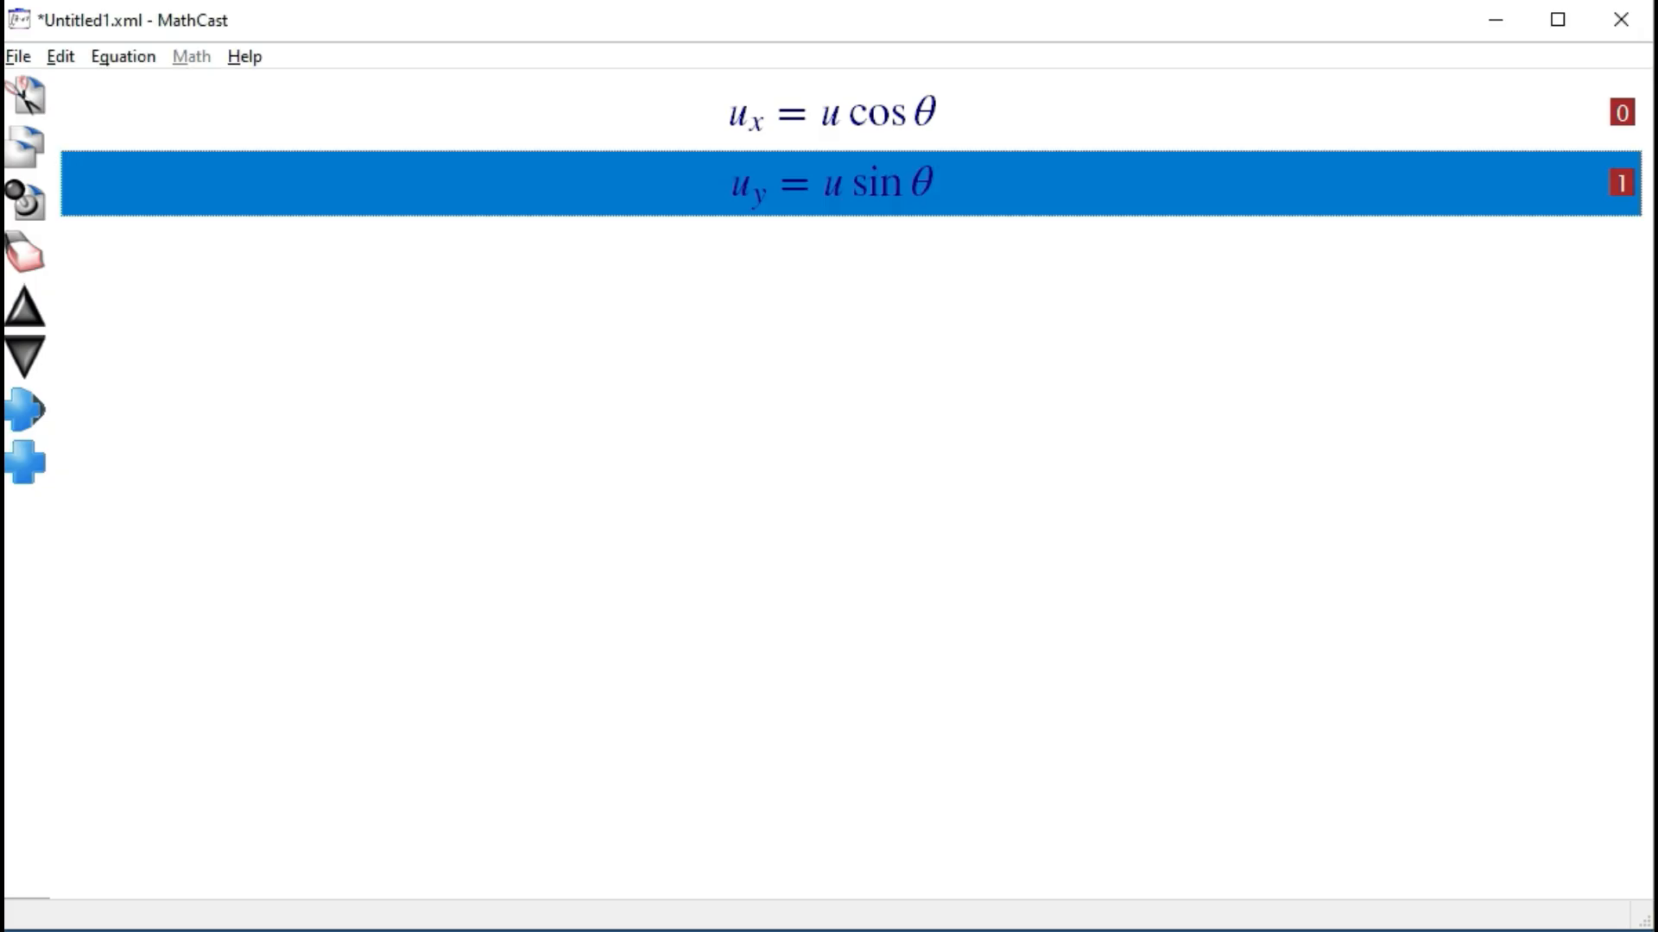
key("alt+Tab")
right_click(145, 238)
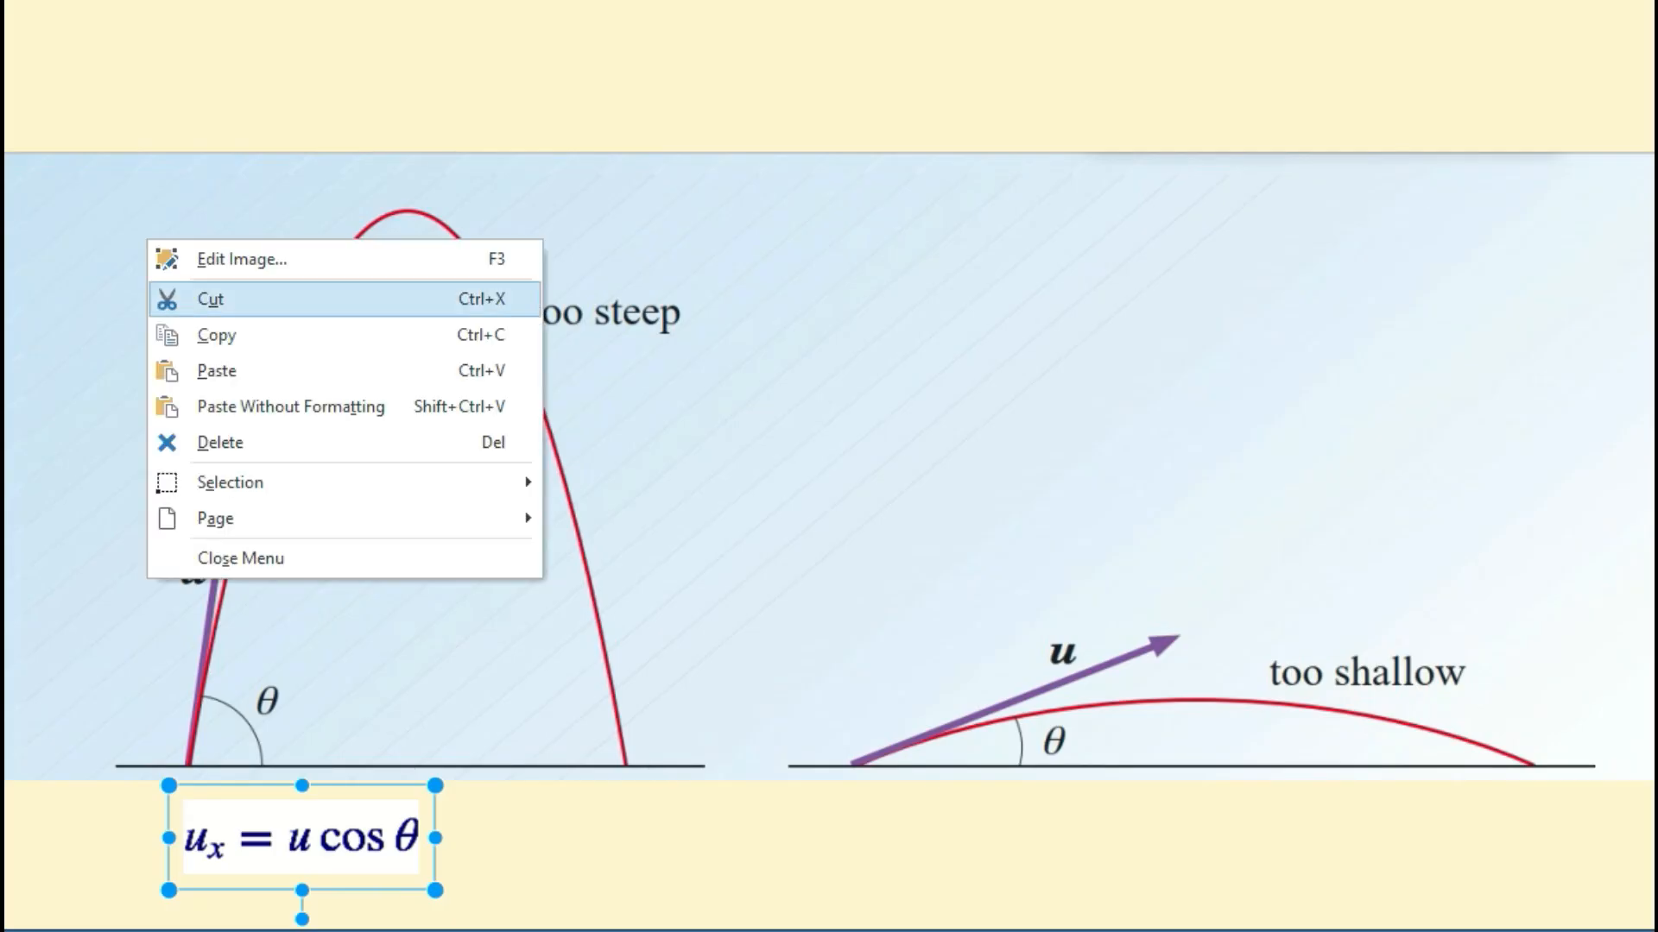
left_click(211, 366)
left_click_drag(260, 276, 145, 321)
- Return to MathCast and add a new equation v=s/t, with s over t as a fraction, after the u_y equation
key("alt+Tab")
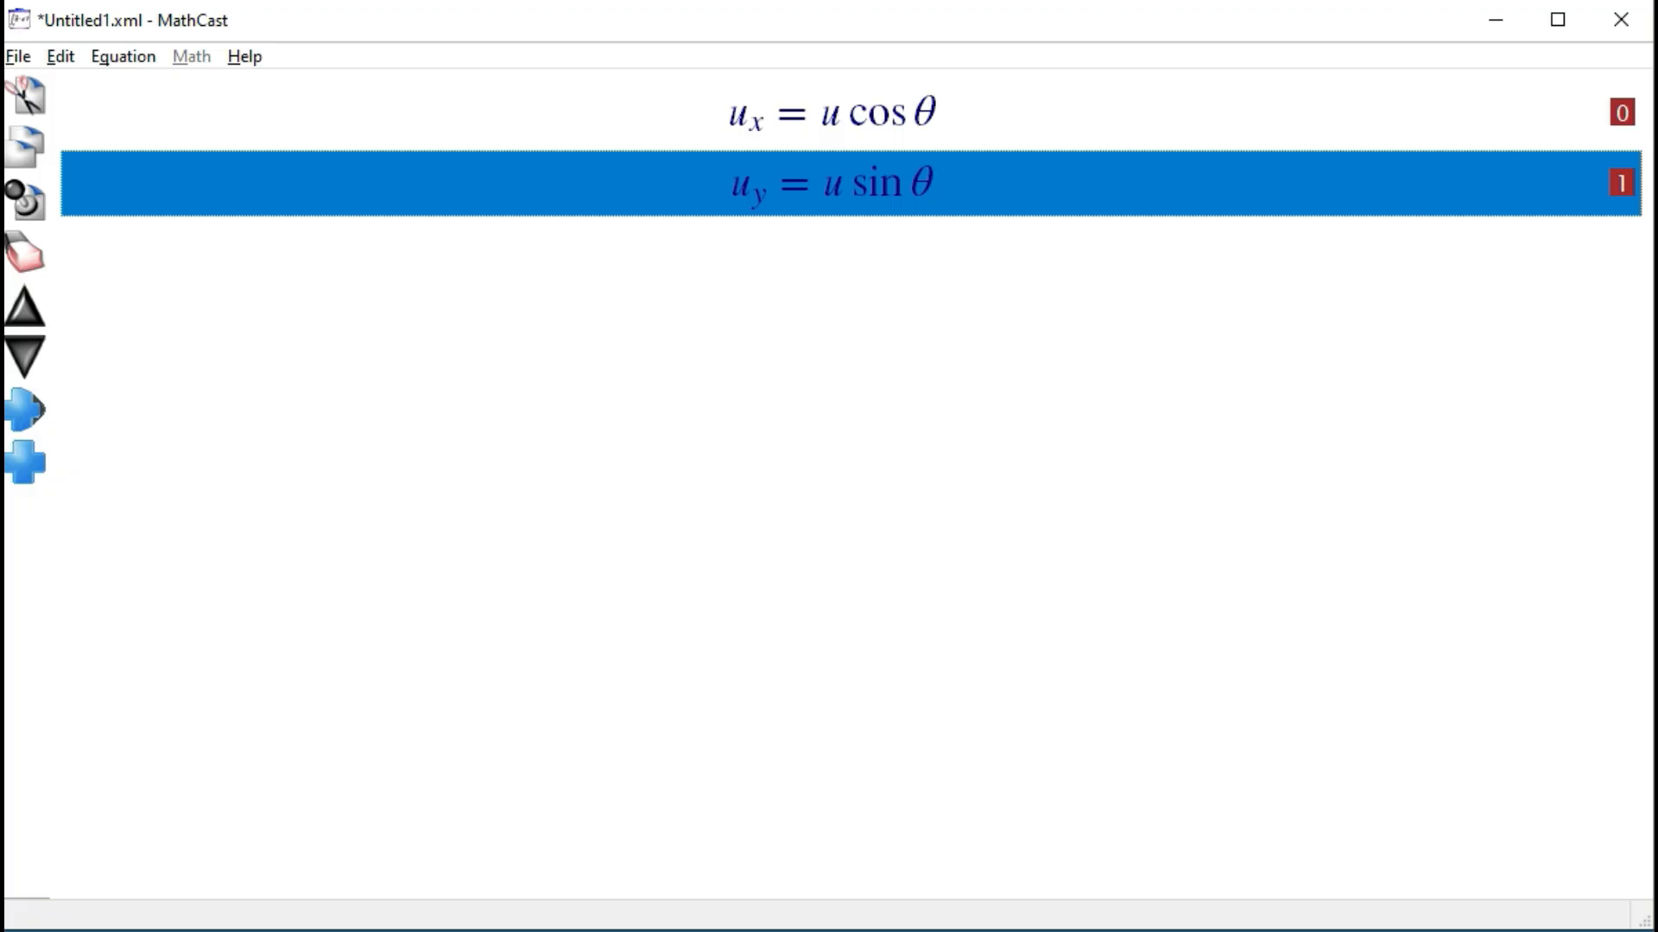
key("Return")
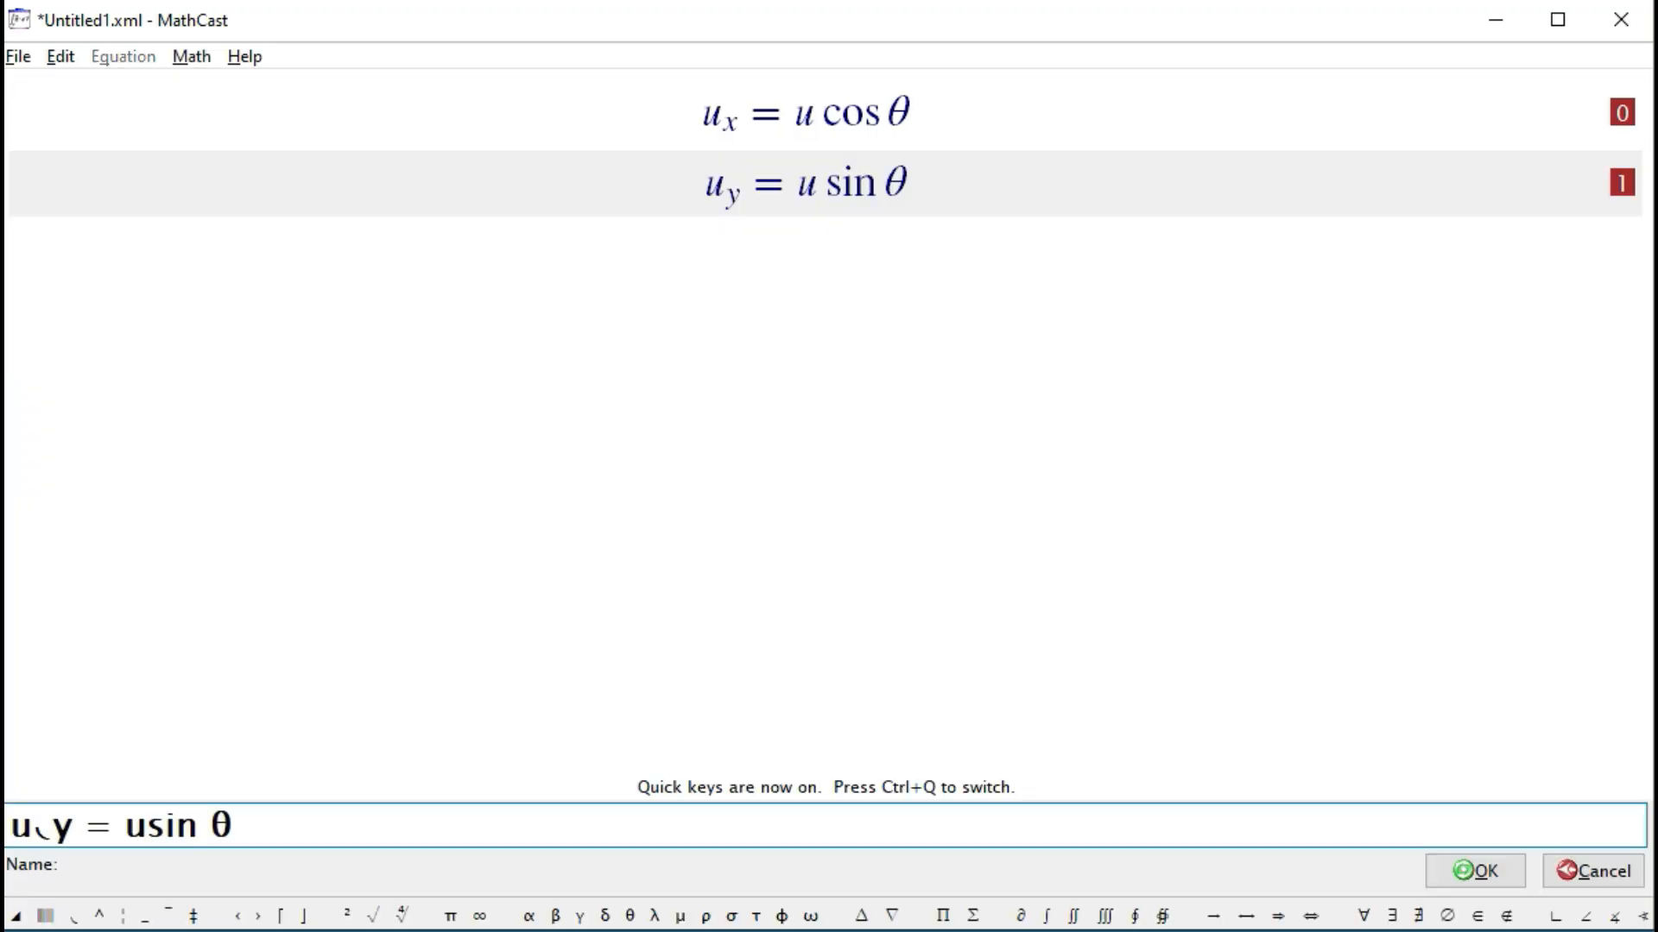
key("Return")
key("Insert")
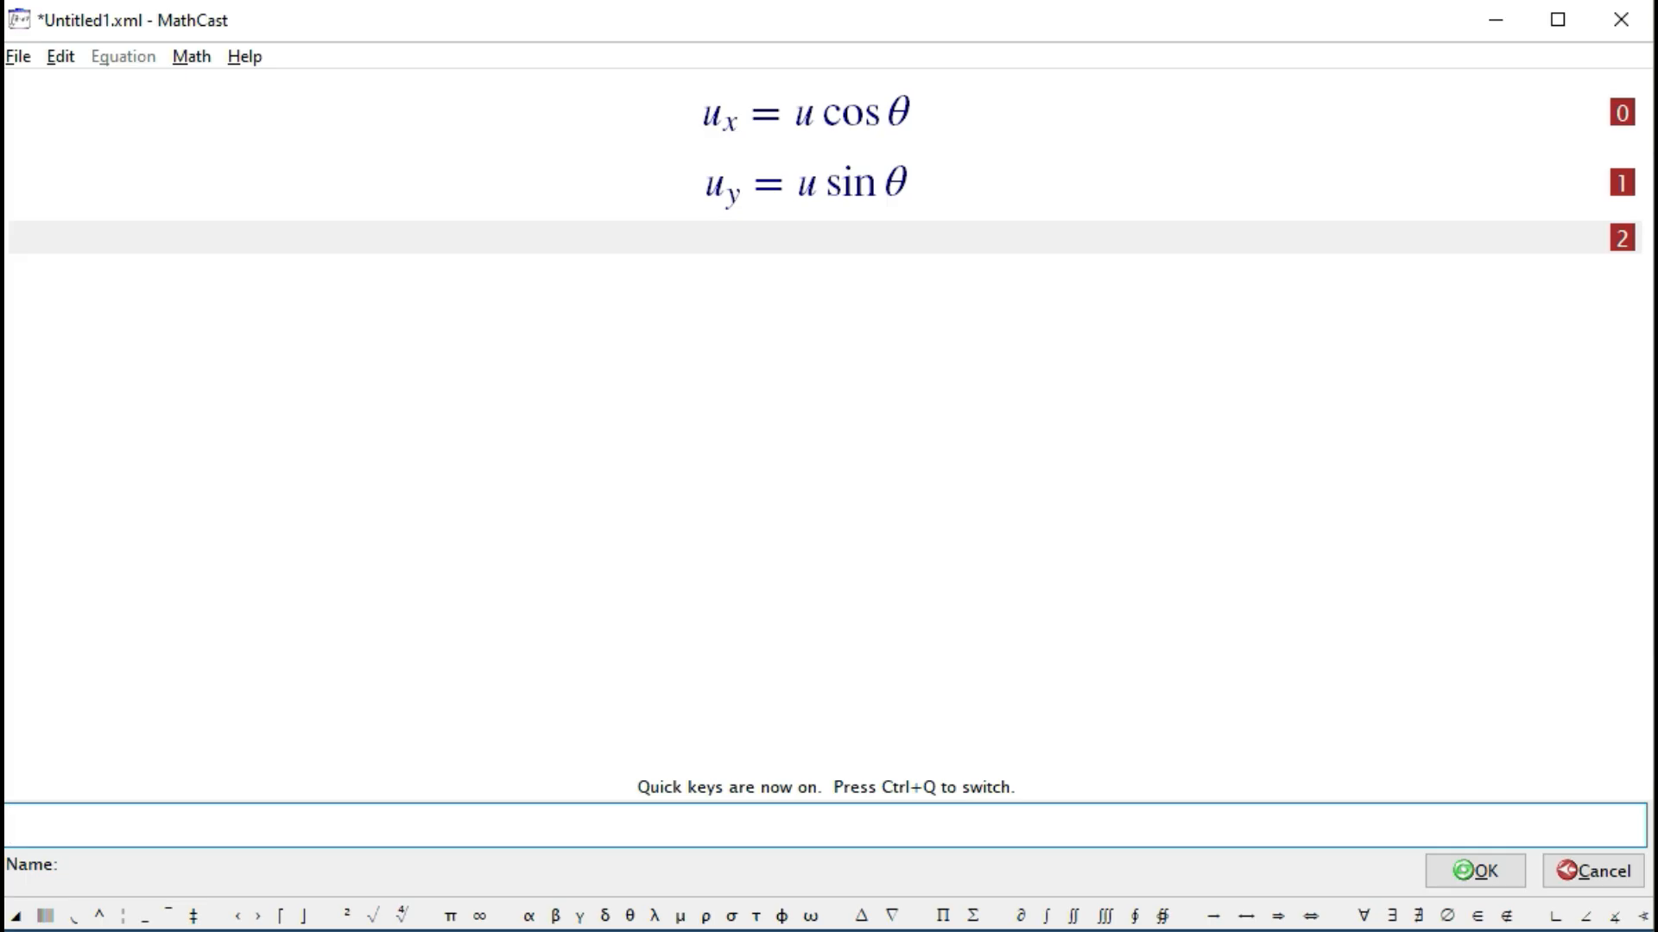
type("v")
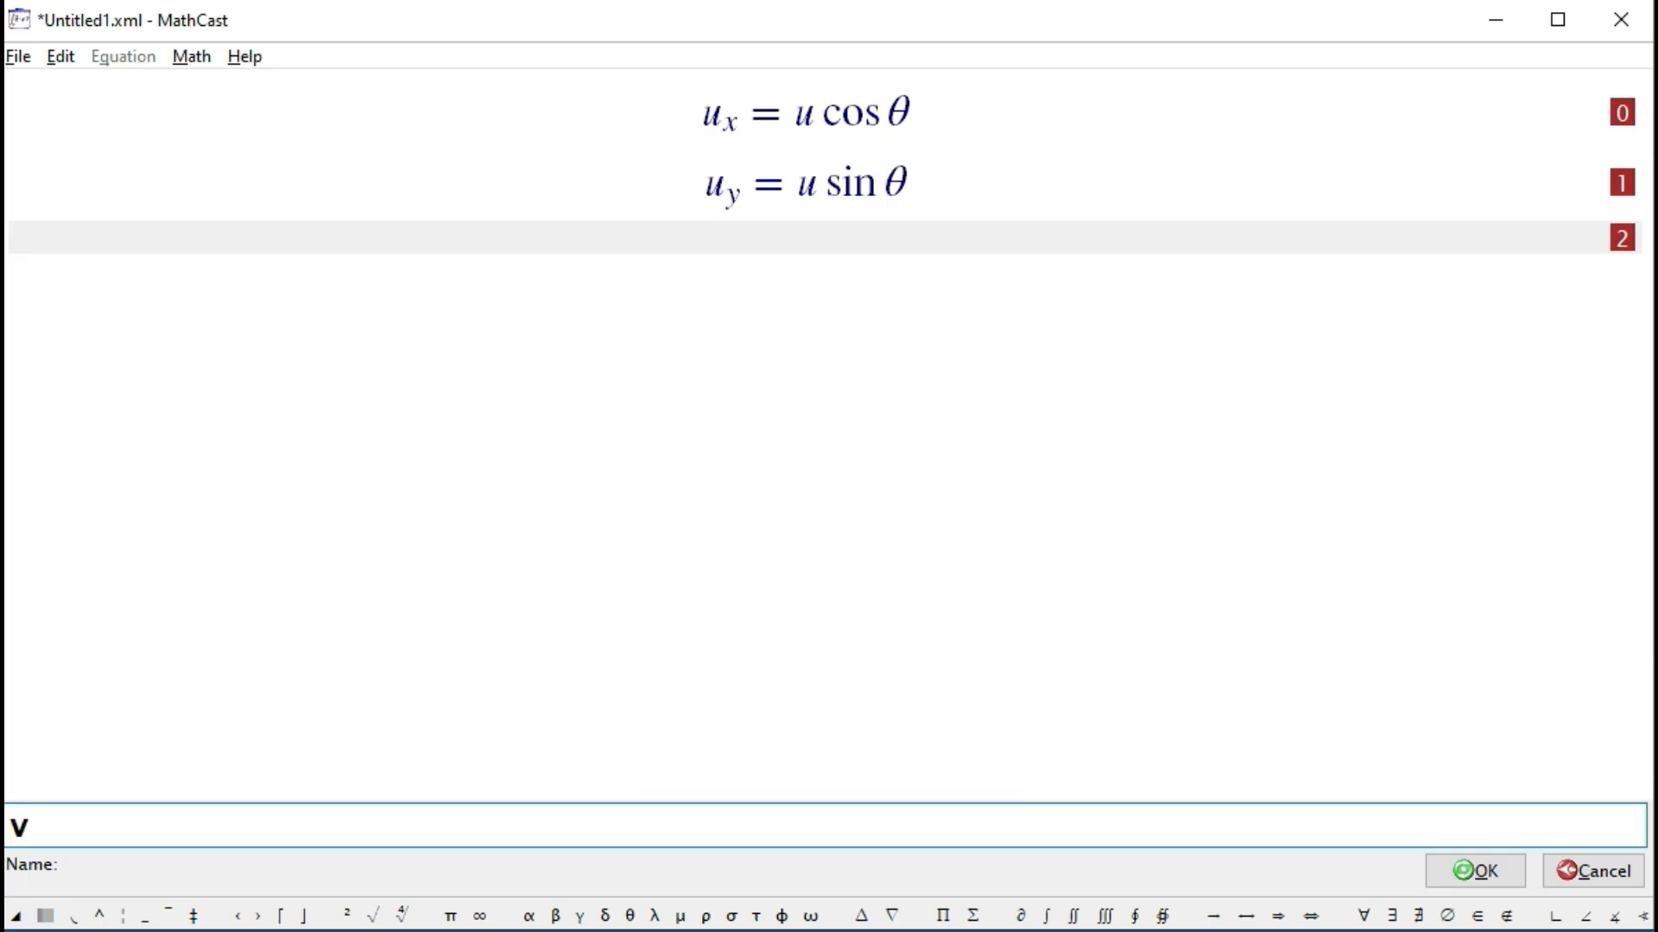
type("=s/t")
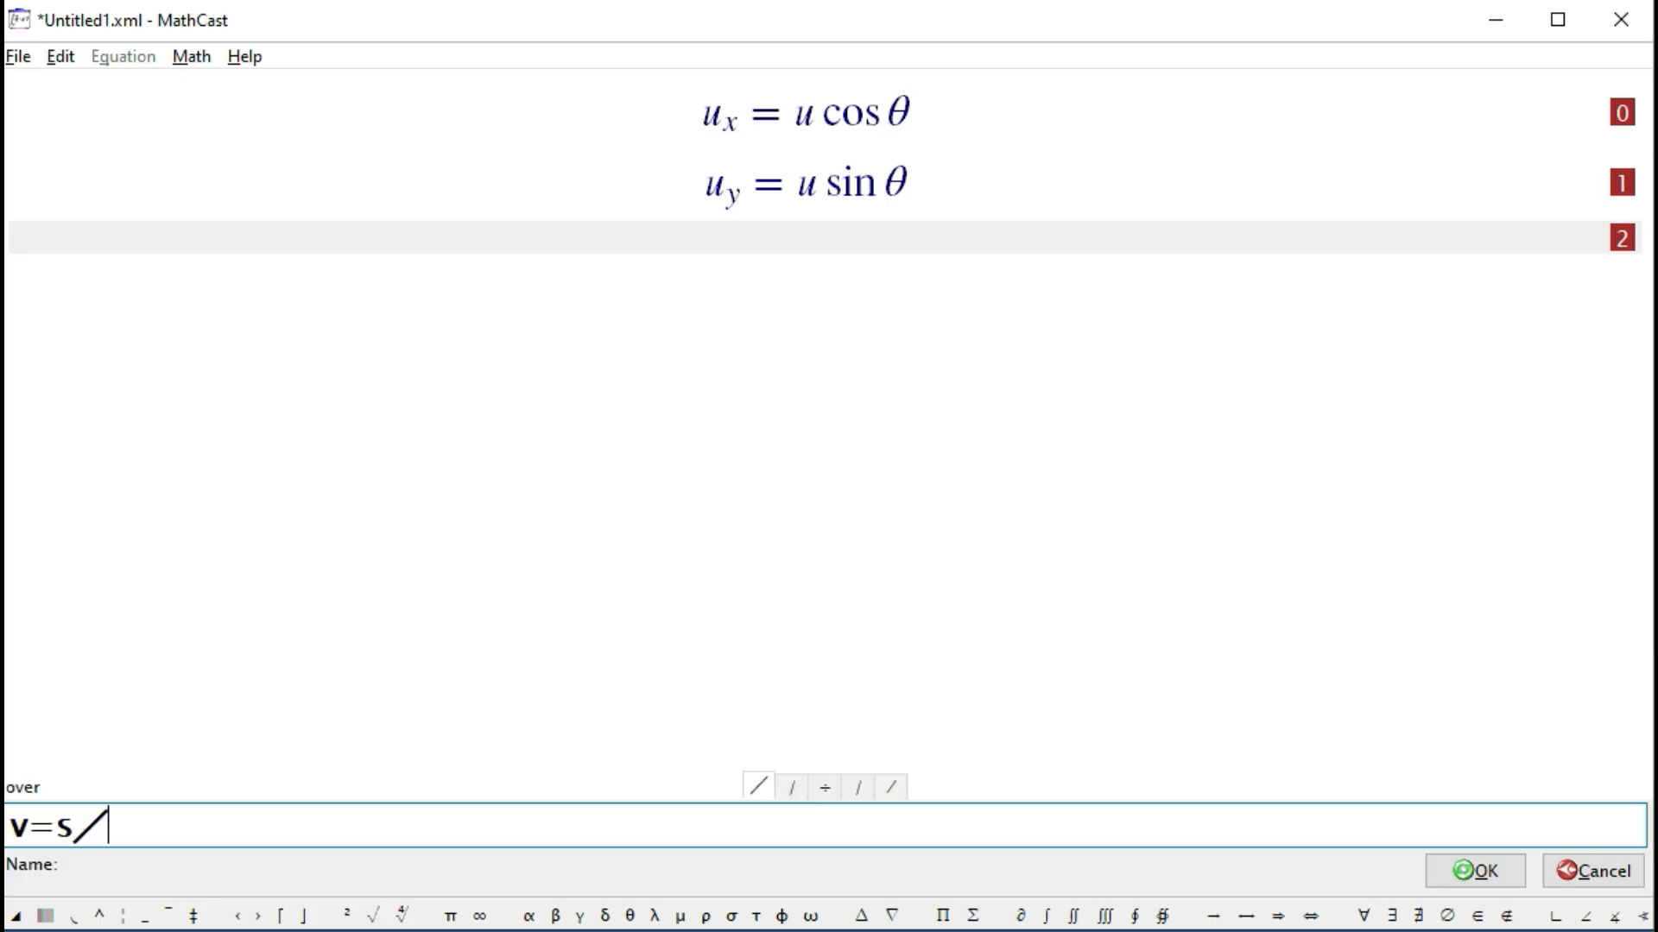
key("Return")
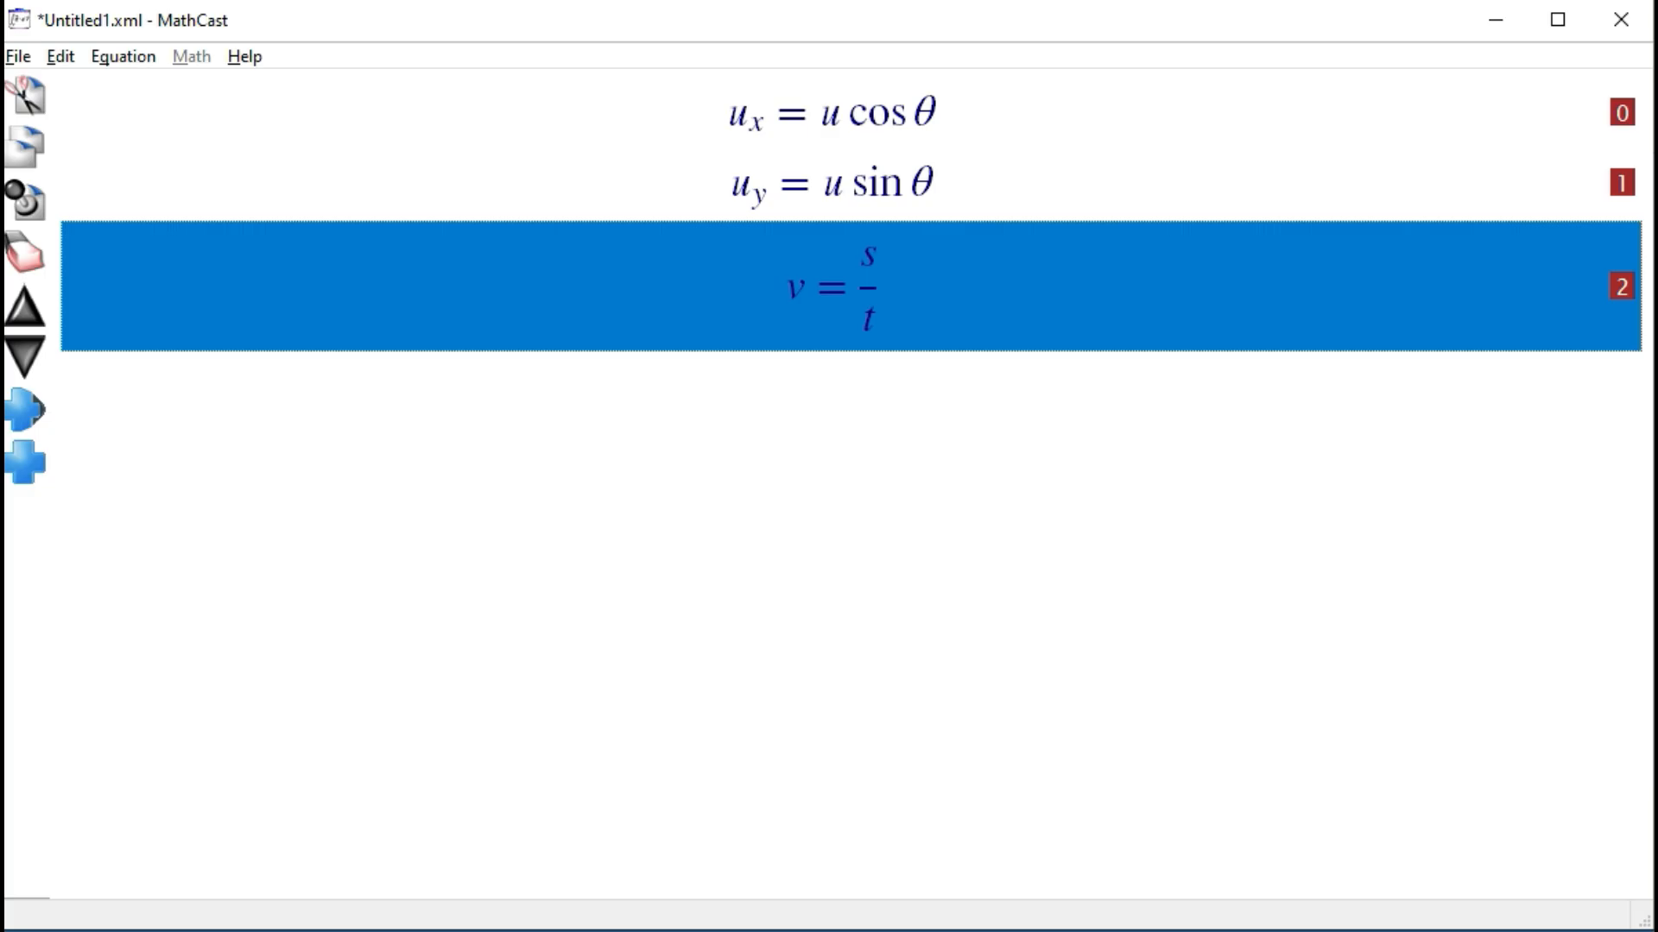
- Add another equation reading vave=save/t below v=s/t
key("Return")
type("vave")
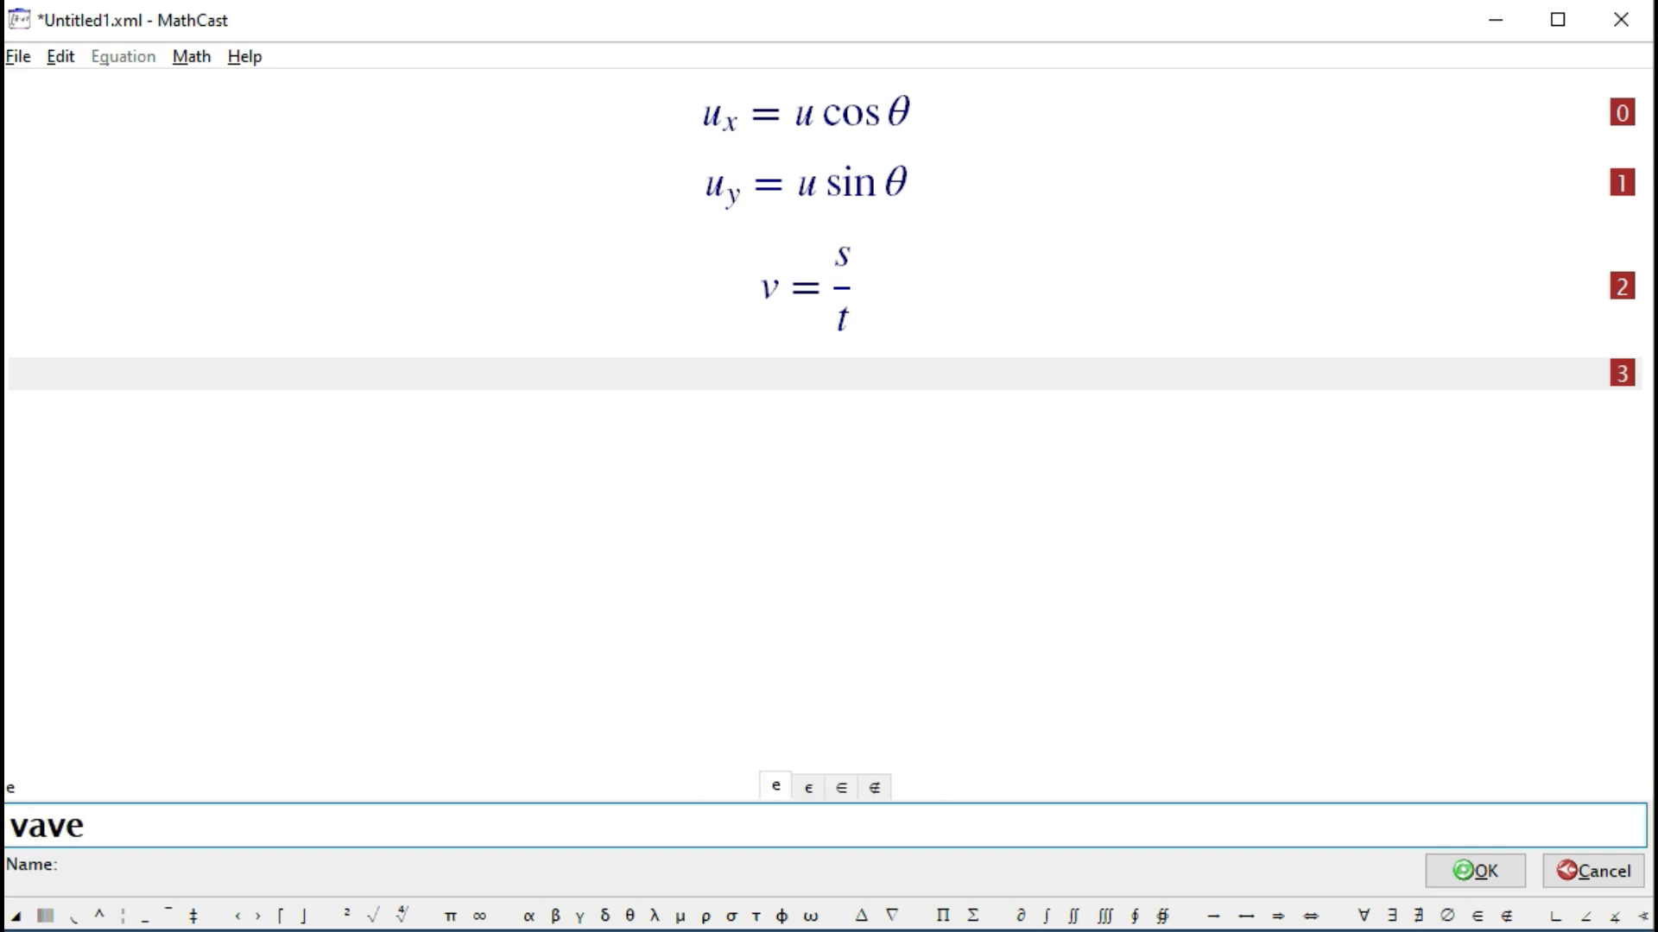
type("=save/t")
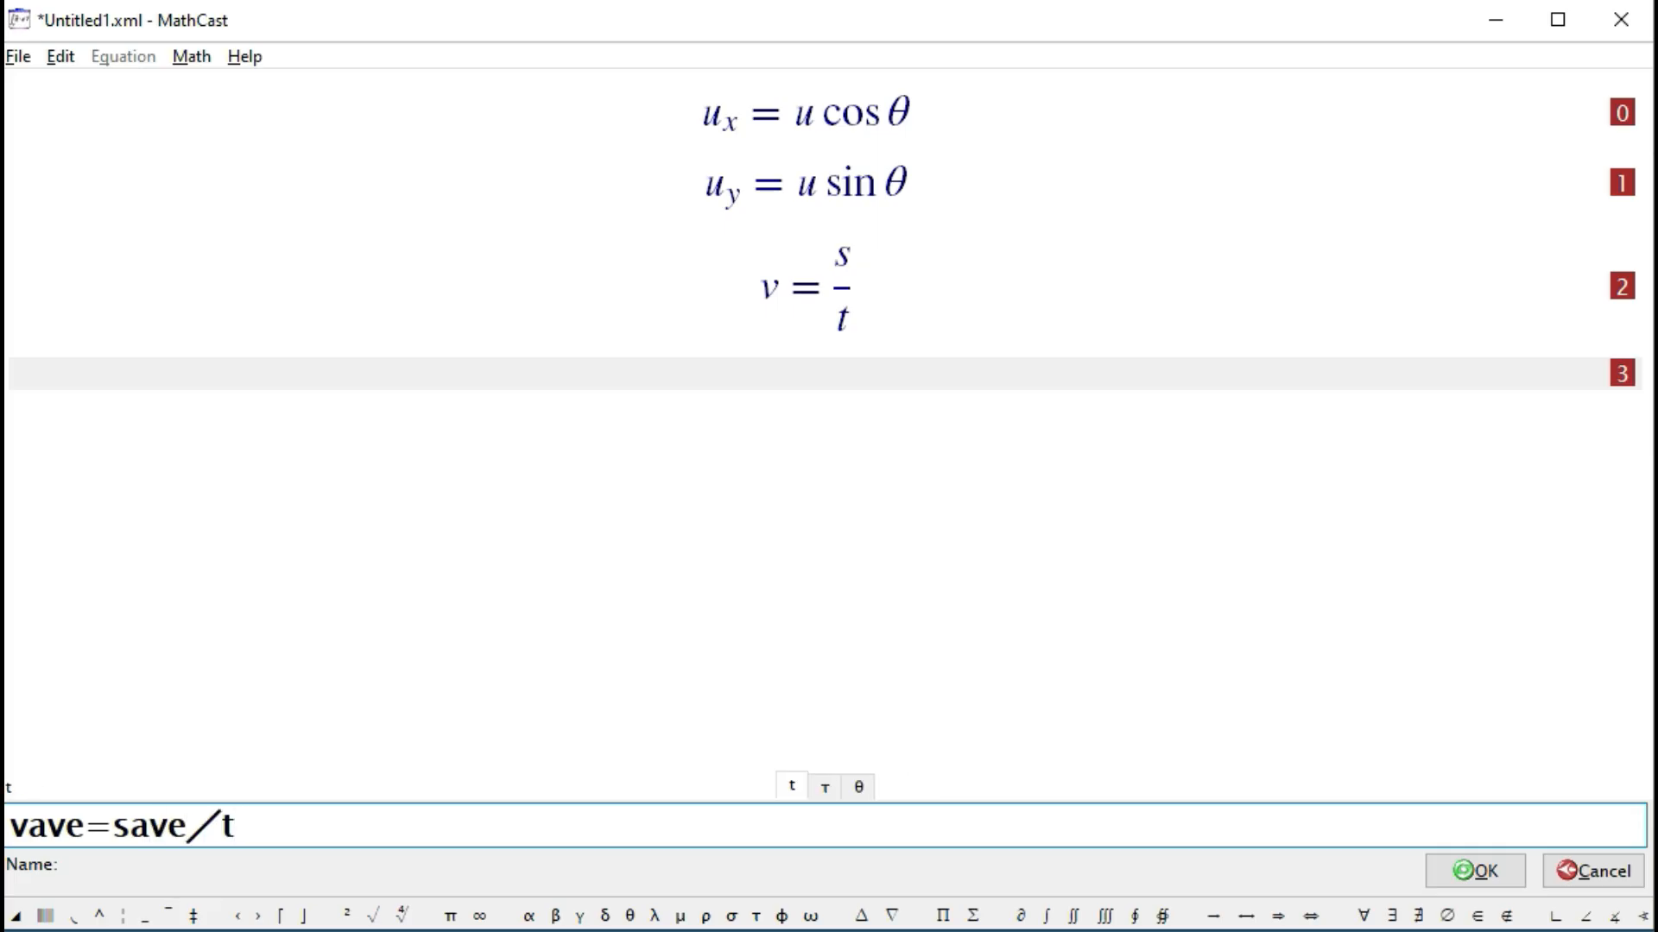
key("Return")
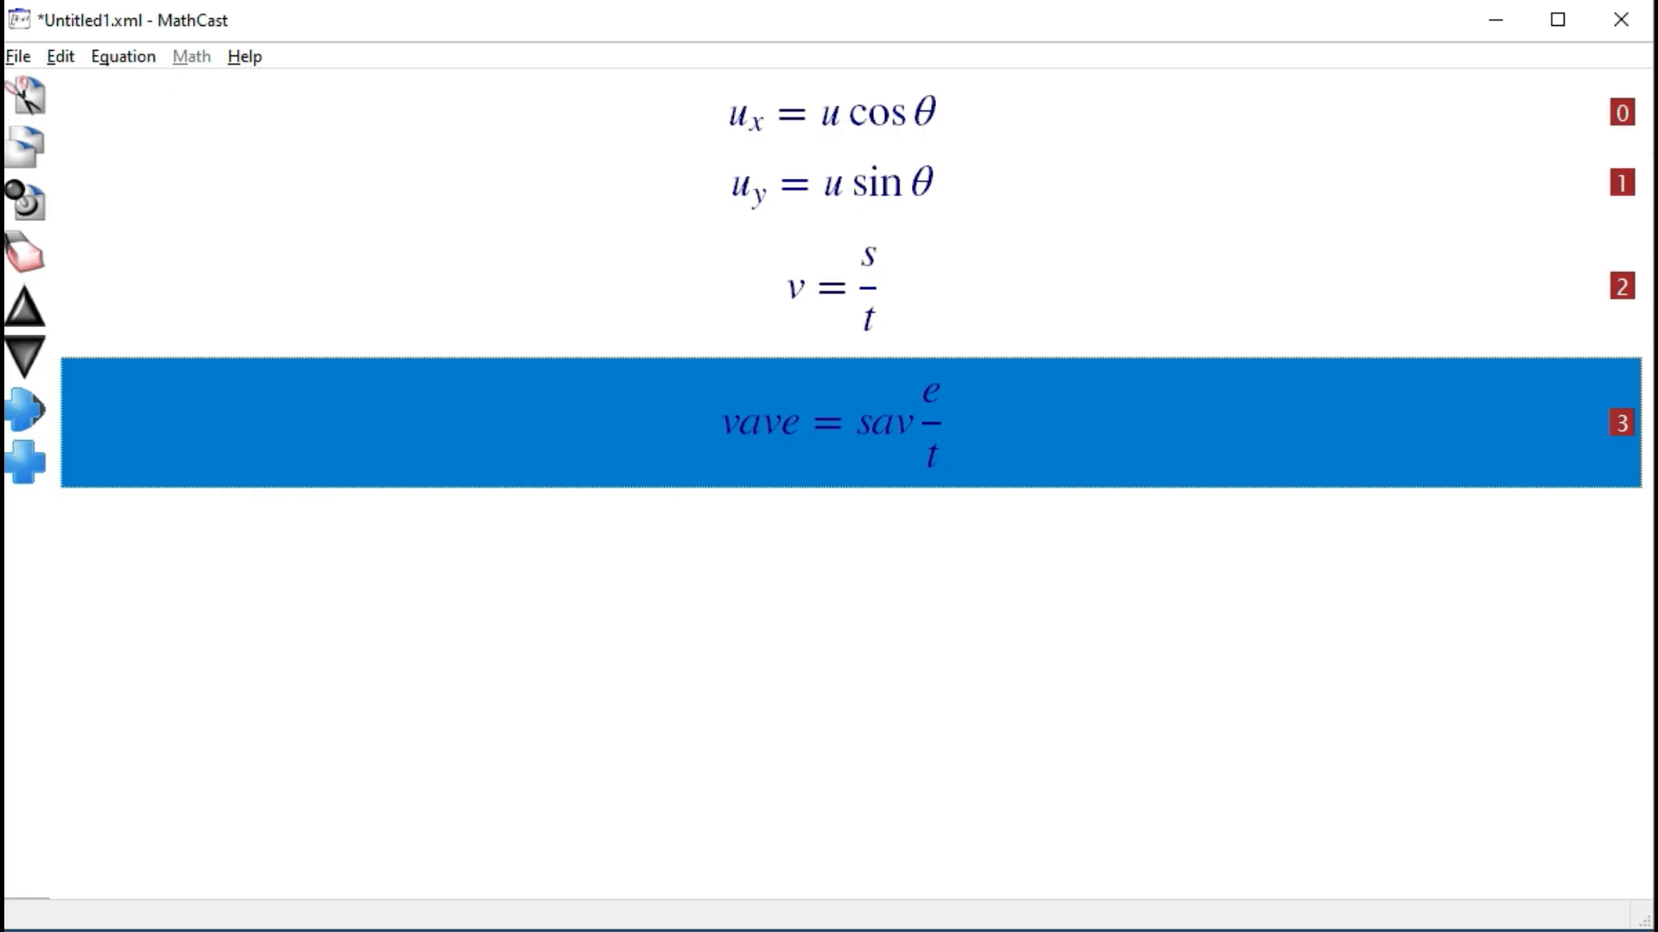
- Edit the vave equation so that "ave" becomes a quoted text subscript of v
key("Return")
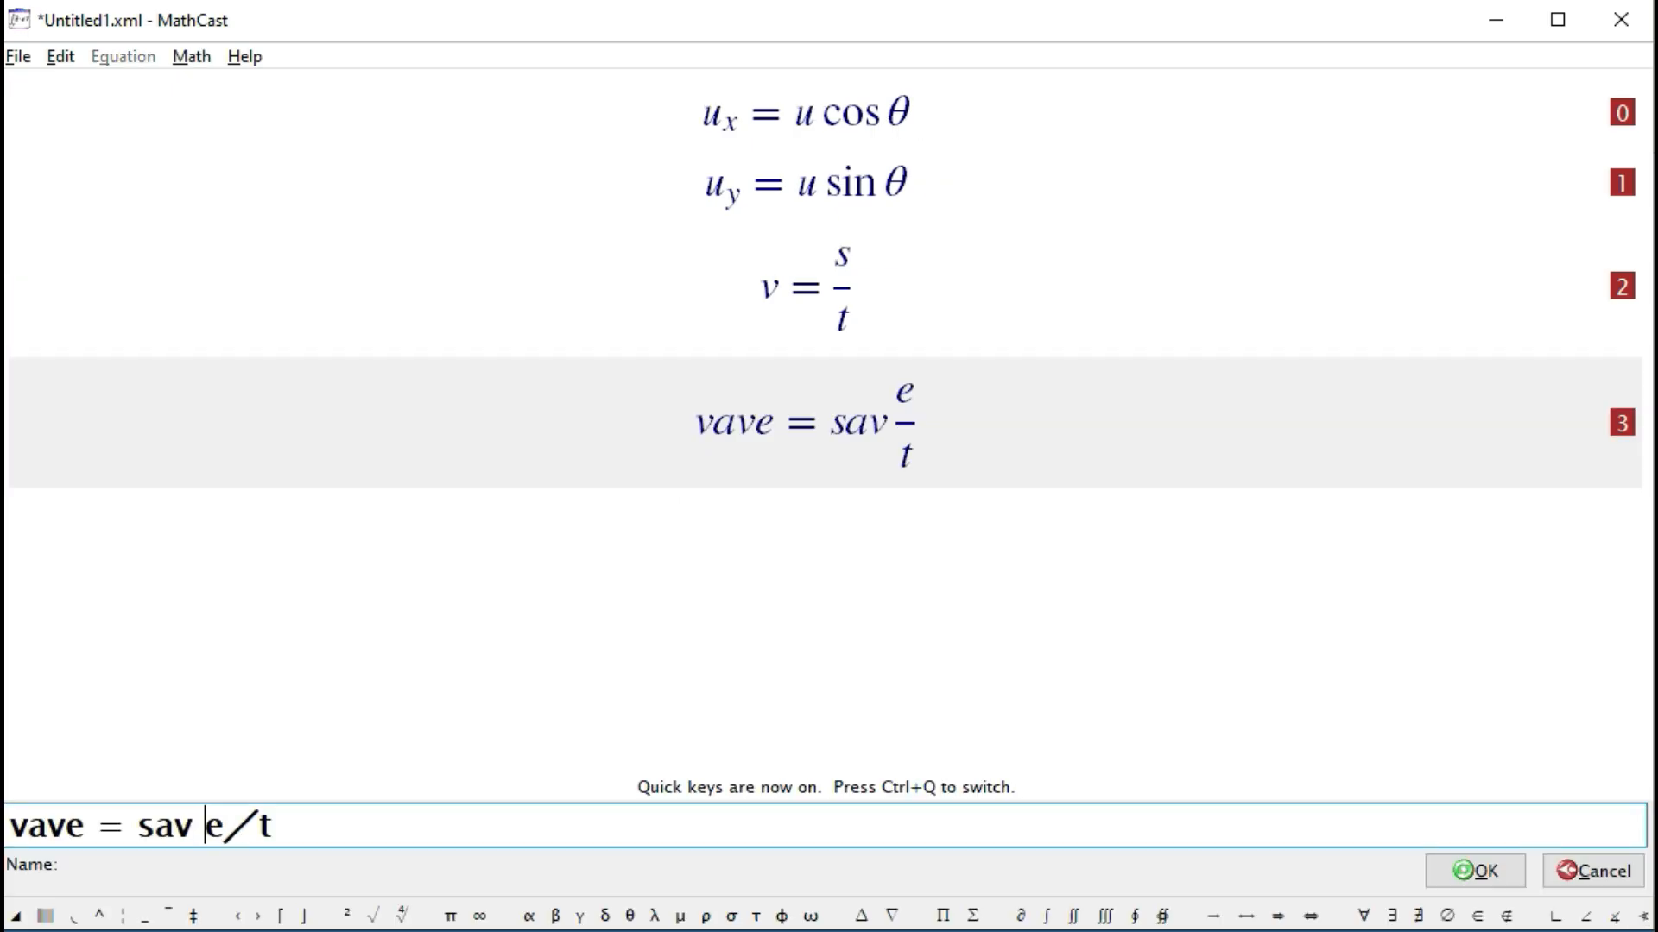
left_click(29, 827)
left_click(72, 917)
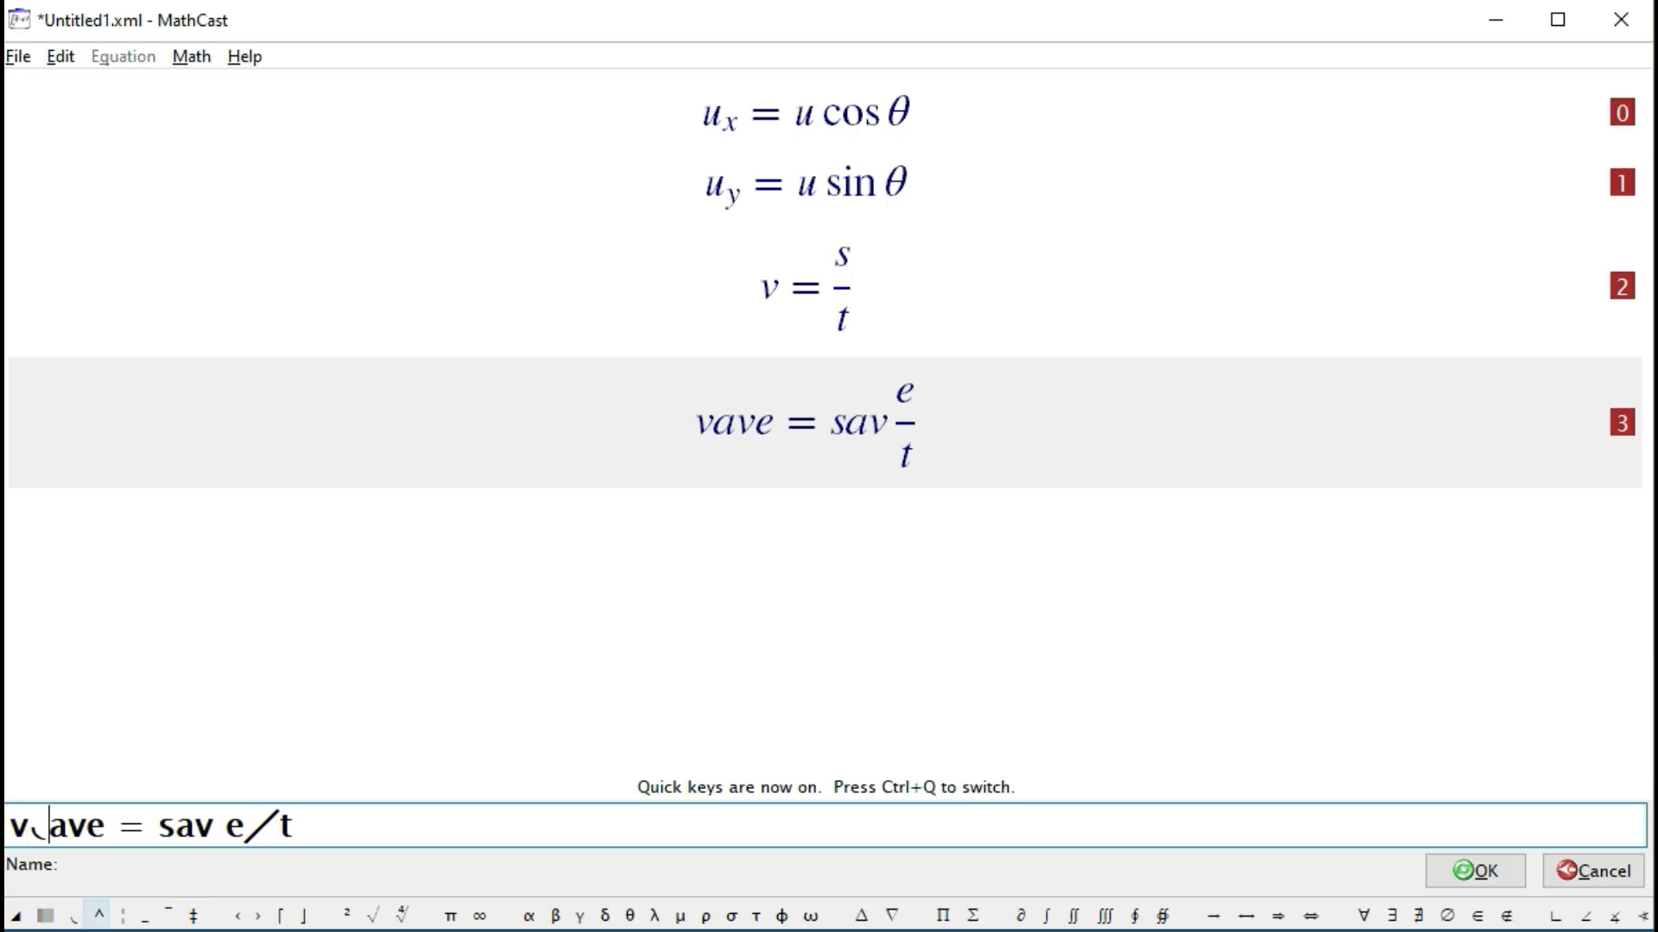
type("\"ave")
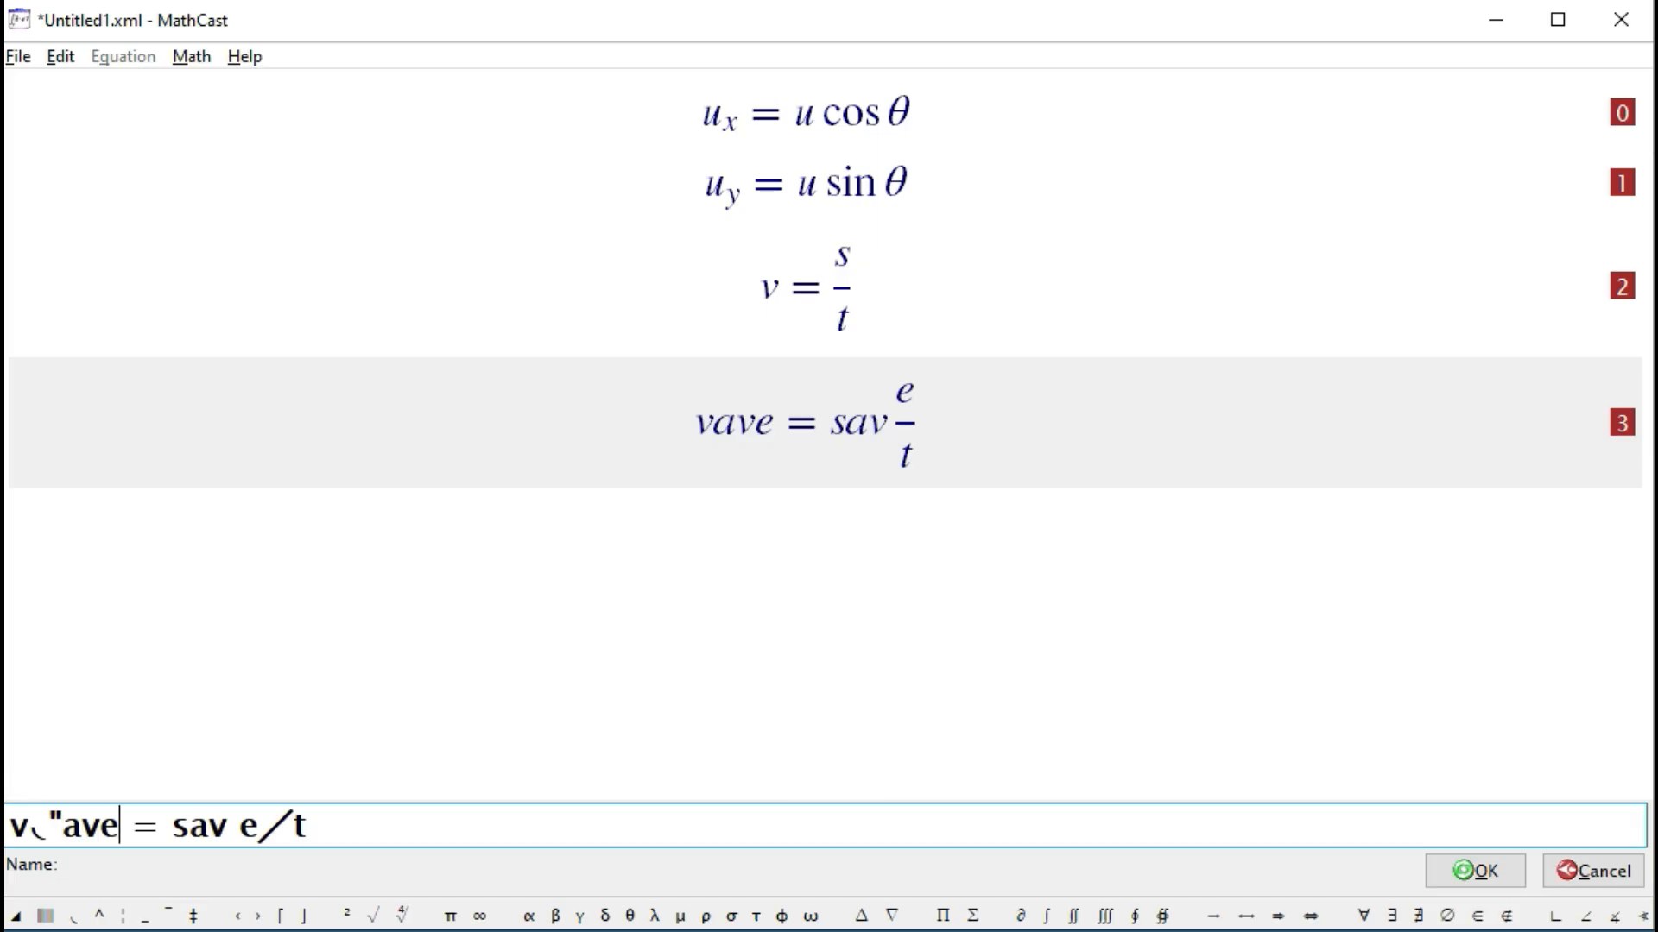
type("\"")
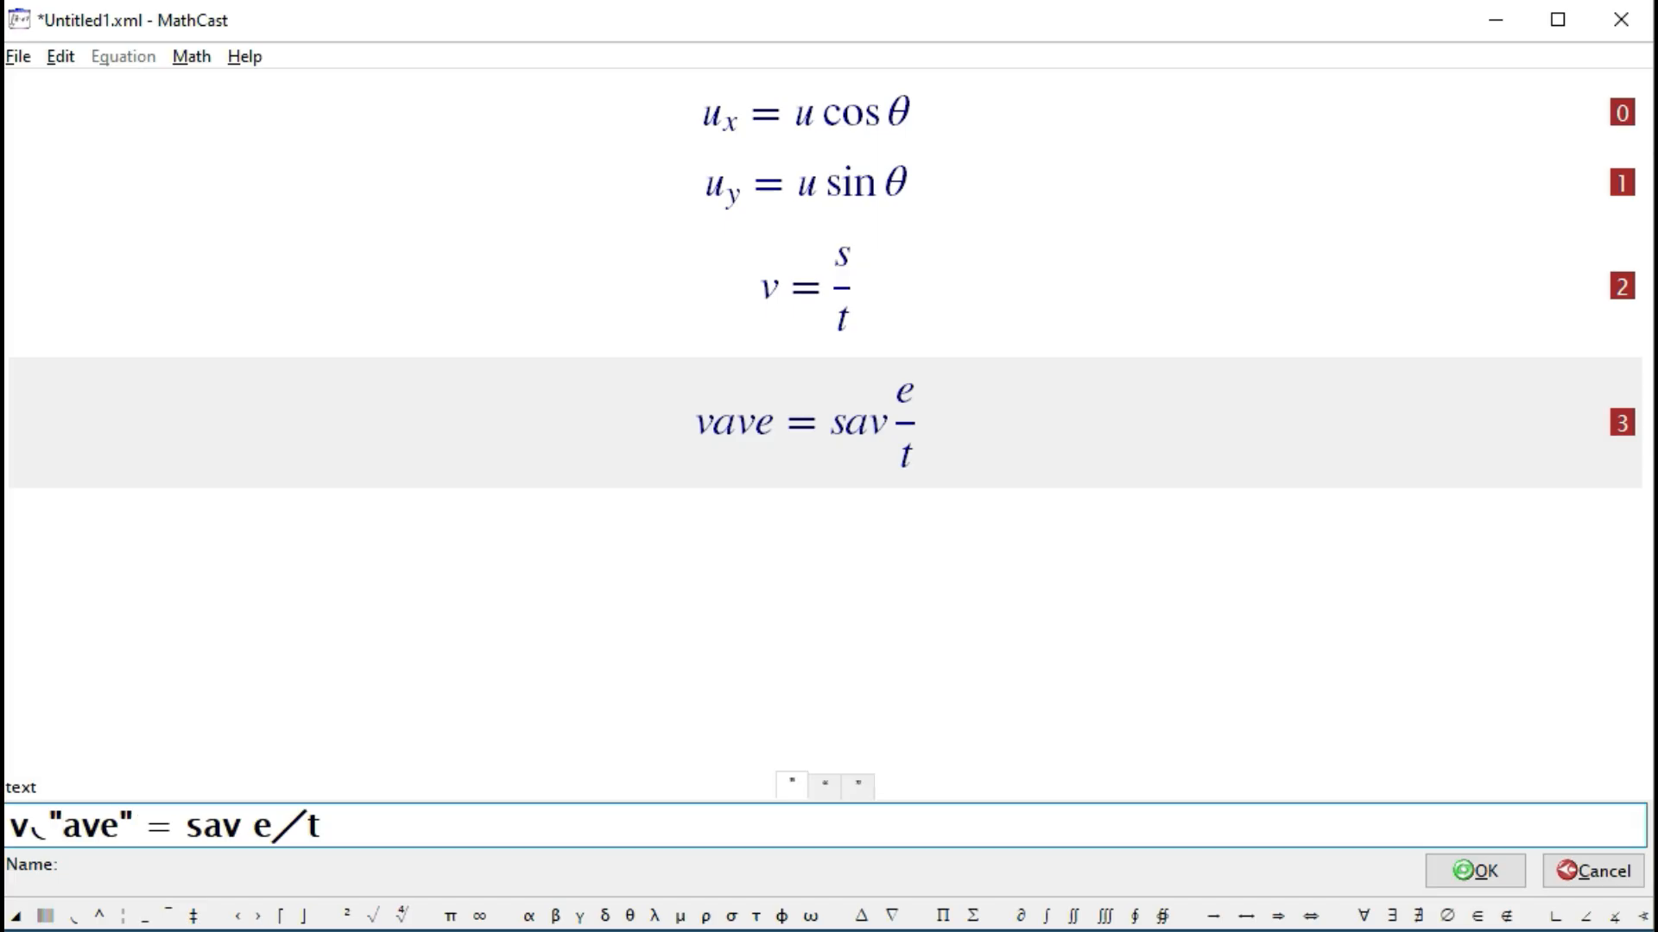
- Make "ave" a quoted text subscript of s without the stray space, so the fraction reads s_ave over t, and accept the equation
left_click(203, 827)
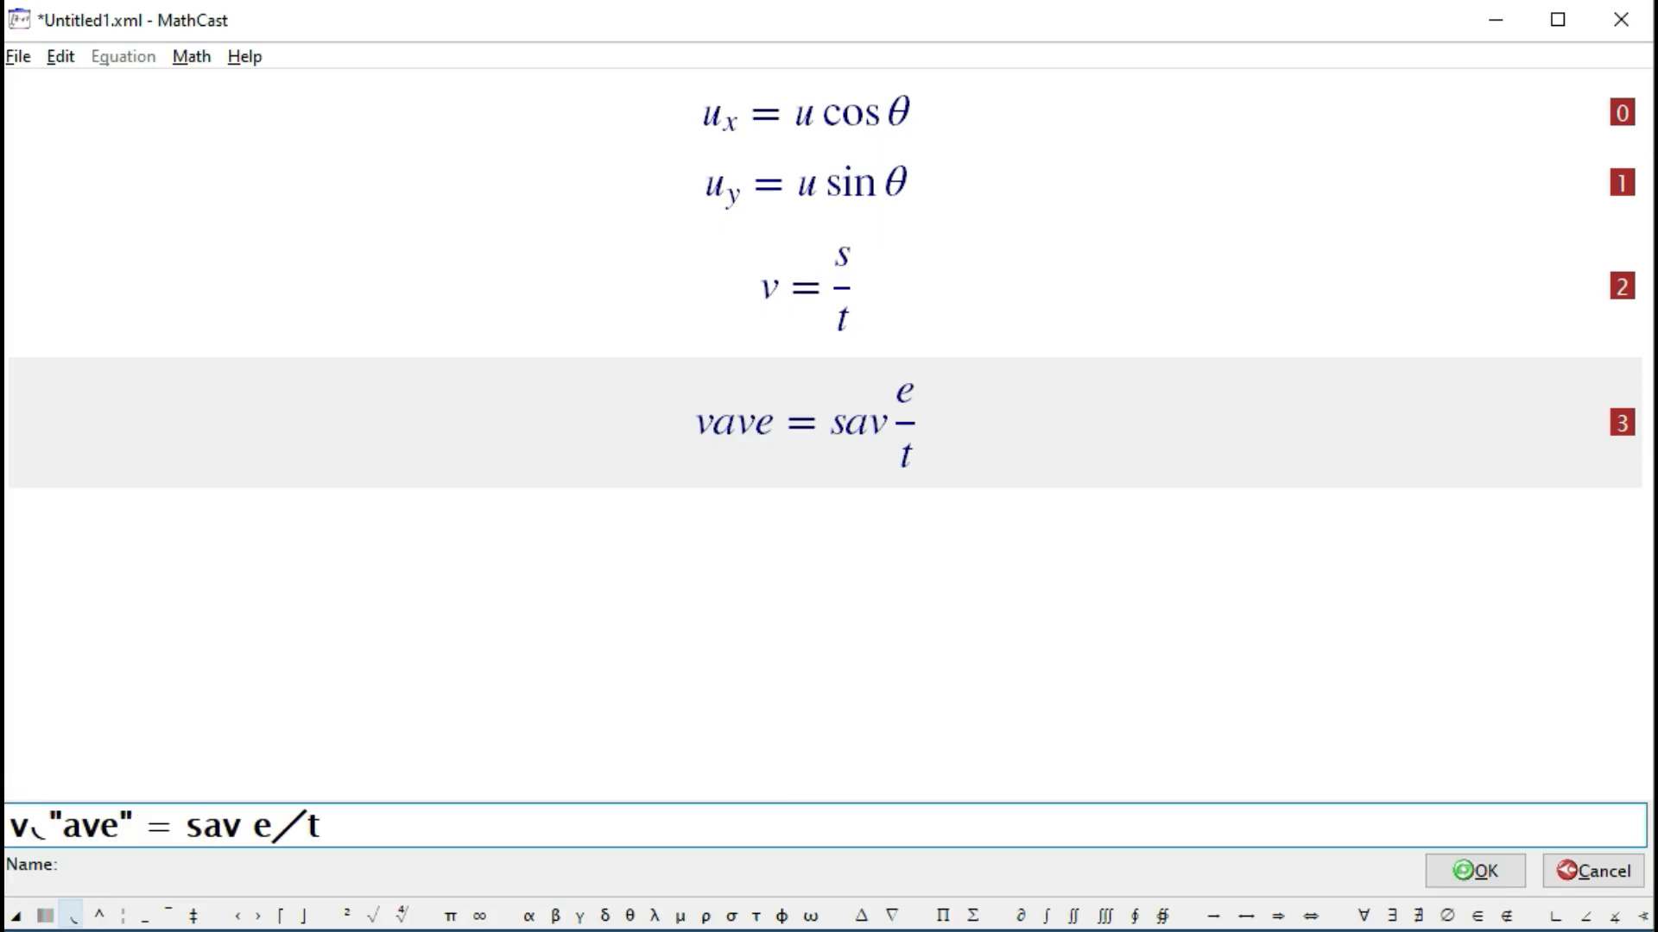
left_click(71, 917)
type("\"")
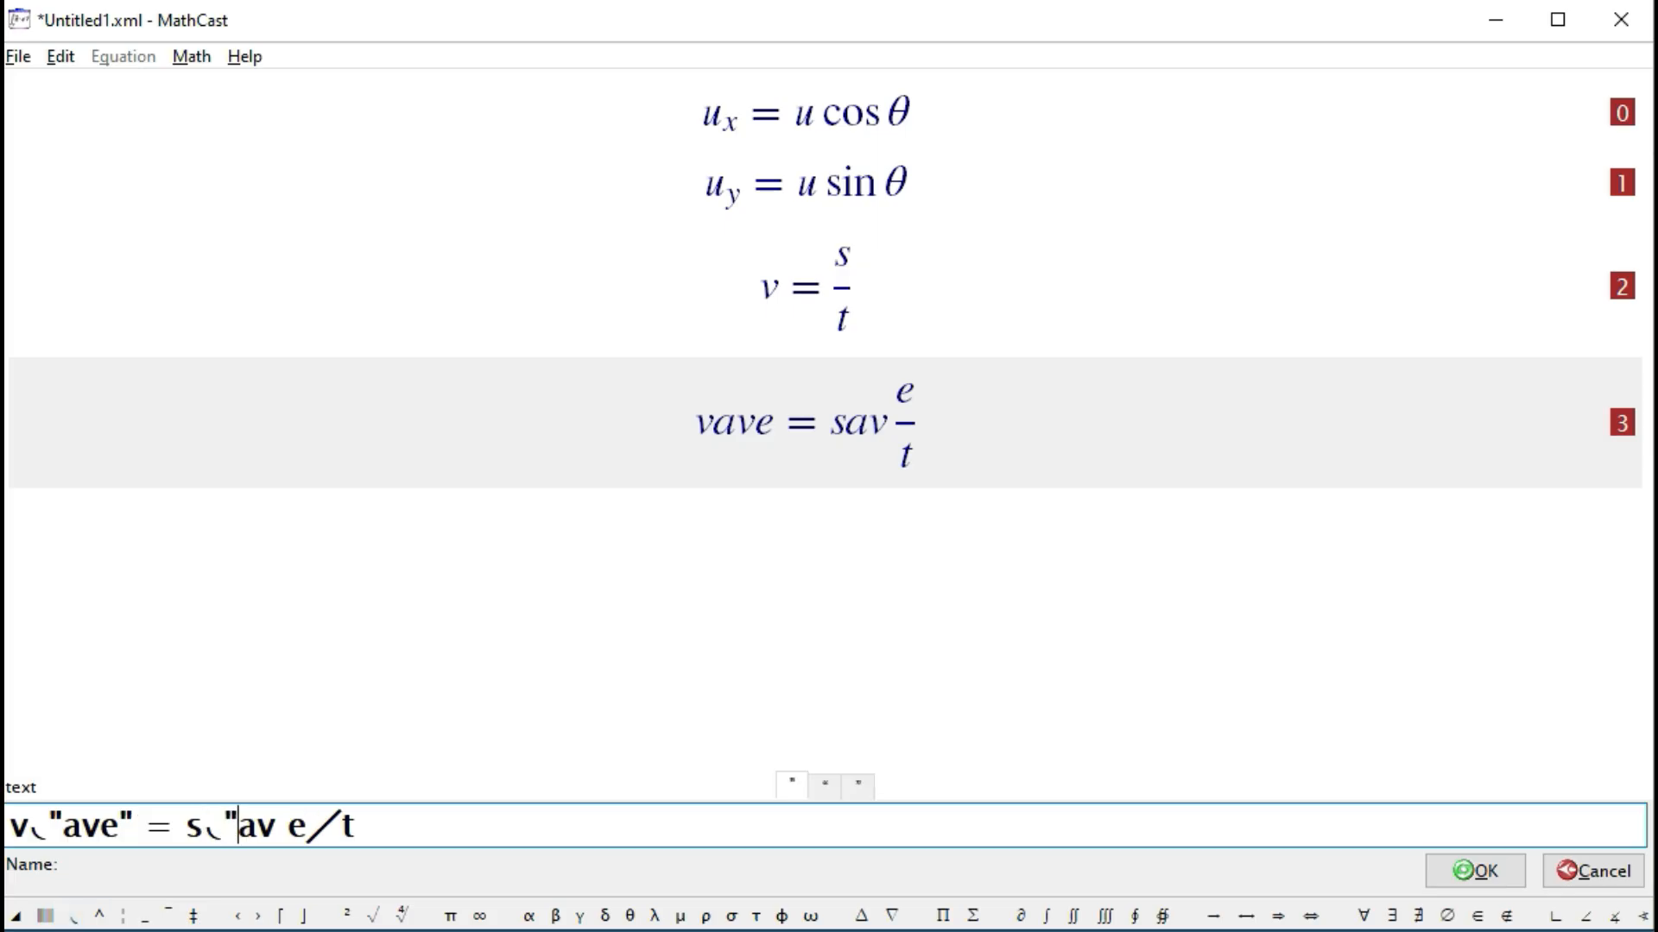
key("Right")
key("Right")
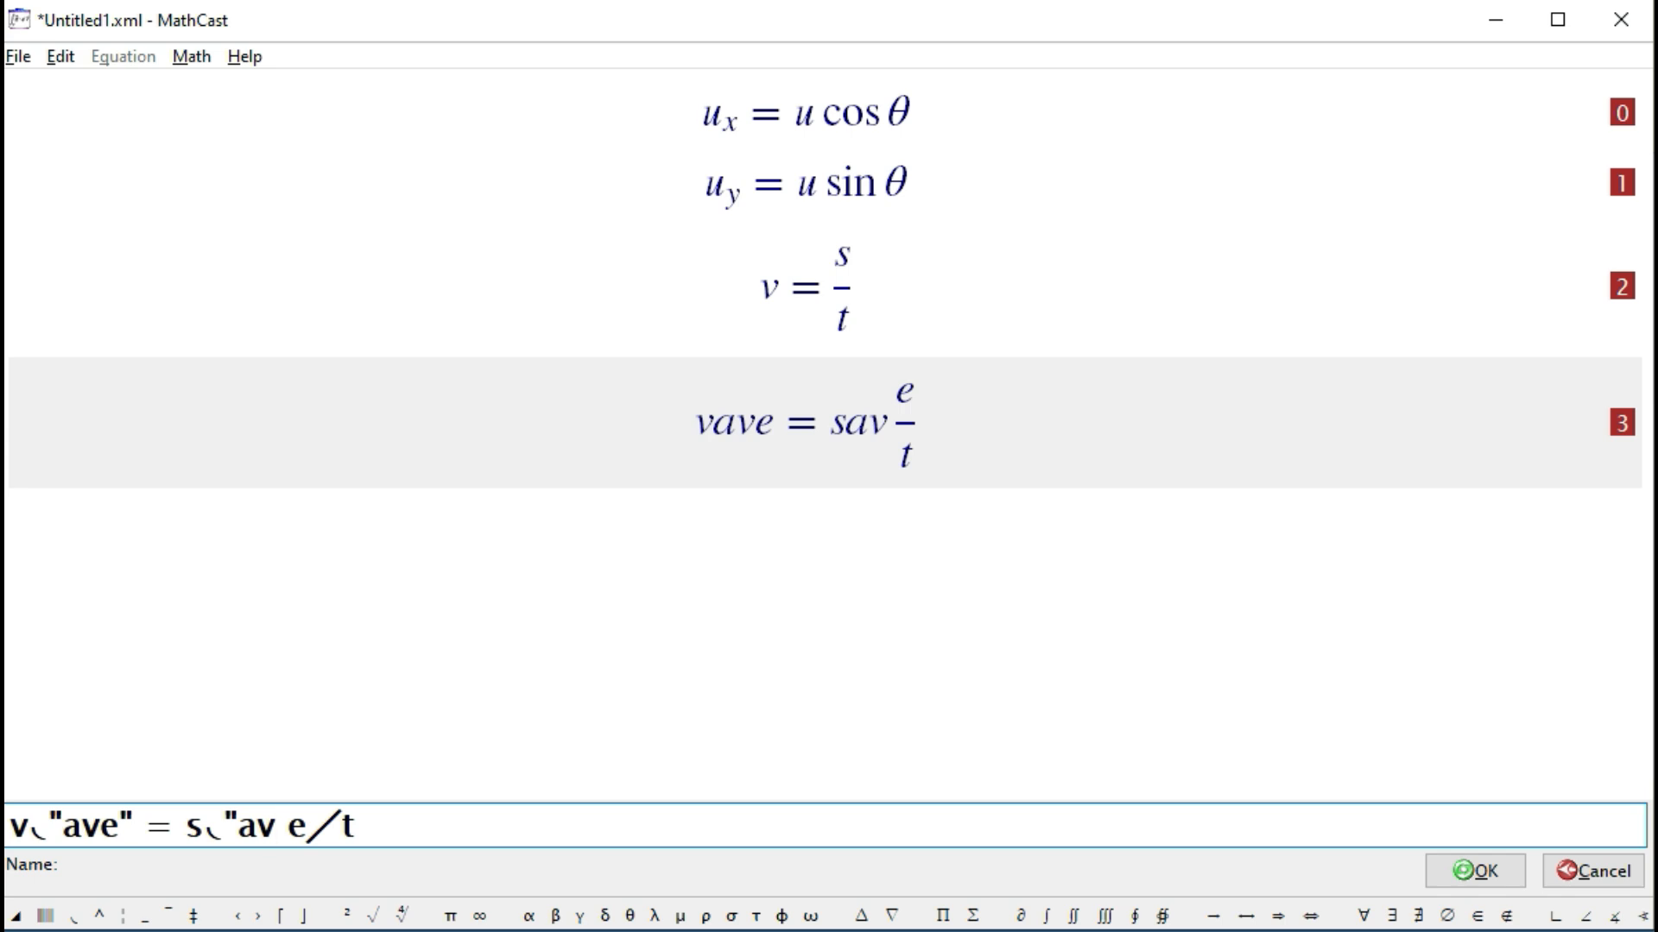
key("Delete")
key("Right")
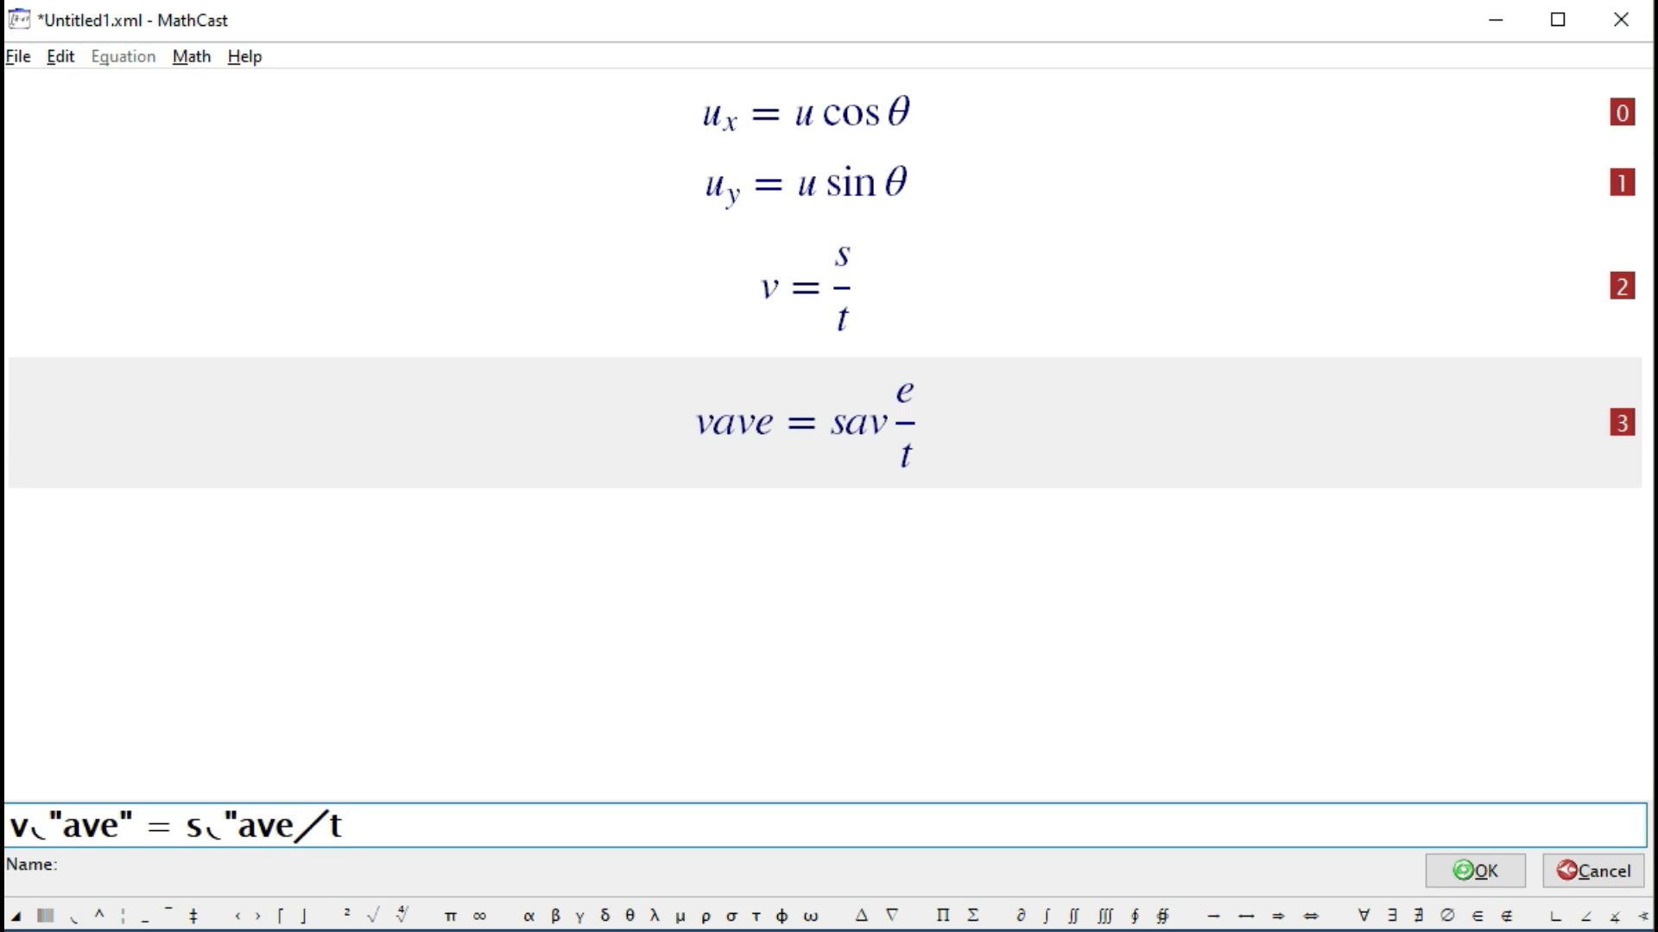
type("\"")
key("Return")
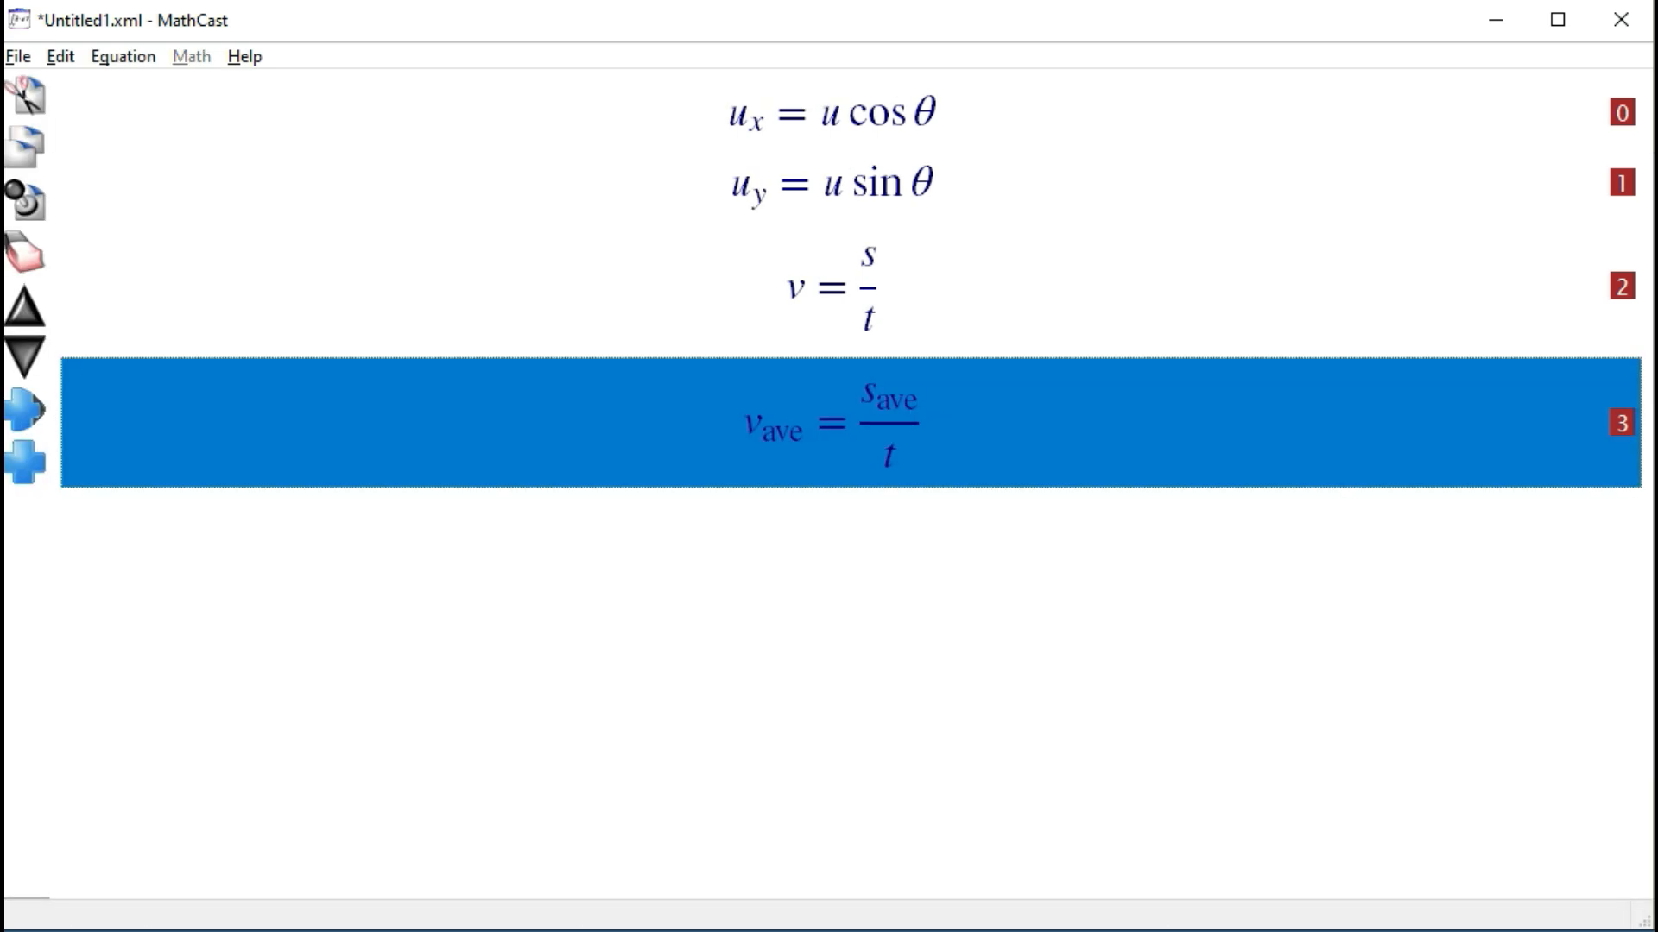